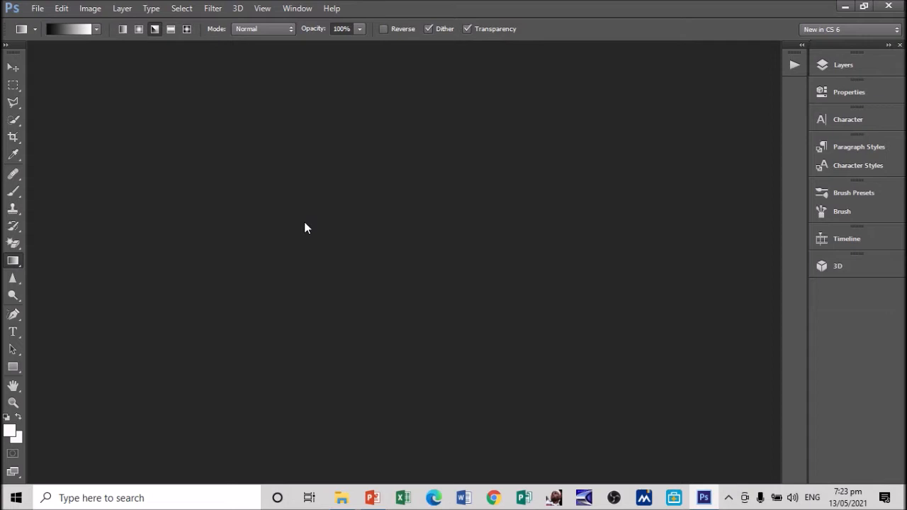
- Create a new white RGB document 16 inches wide and 9 inches high at 300 pixels/inch
left_click(38, 9)
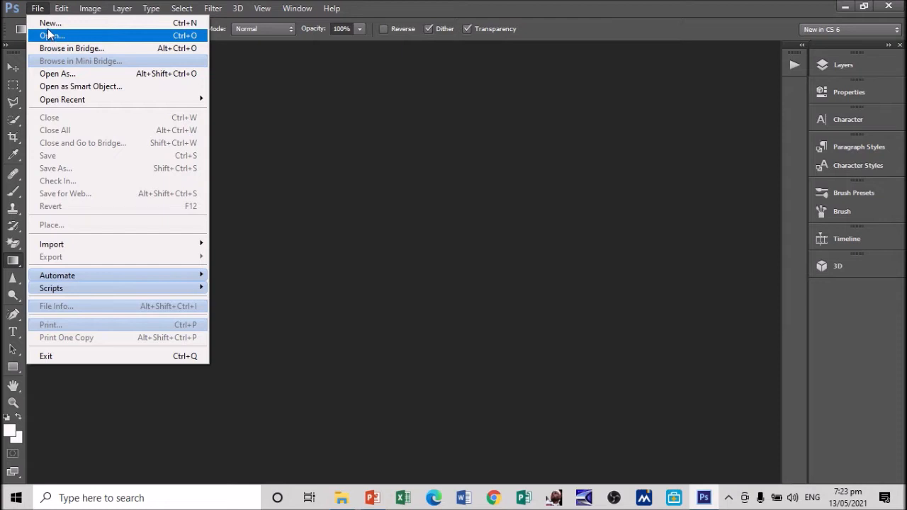
left_click(49, 26)
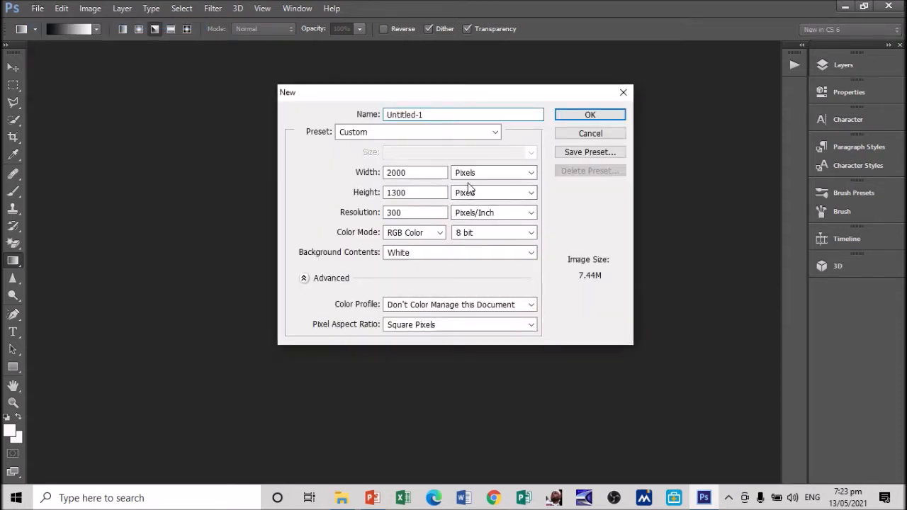
left_click(465, 177)
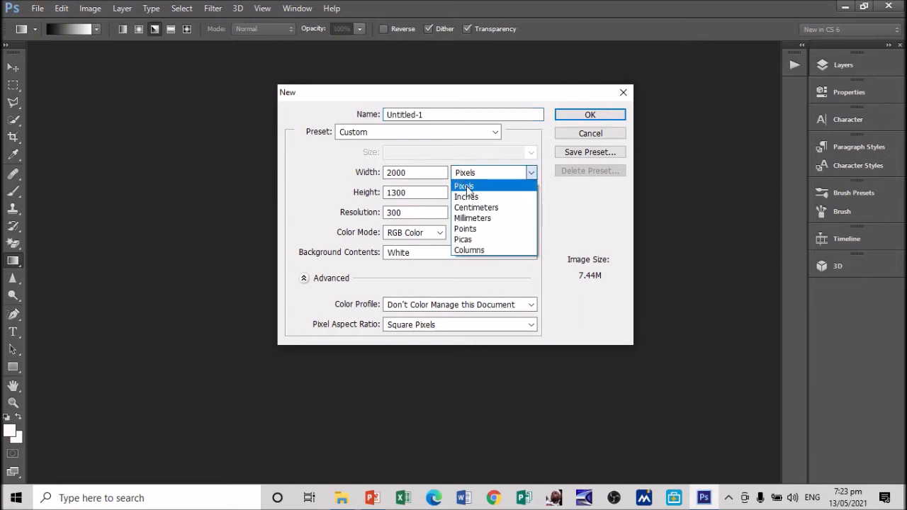
left_click(467, 195)
double_click(431, 175)
type("1")
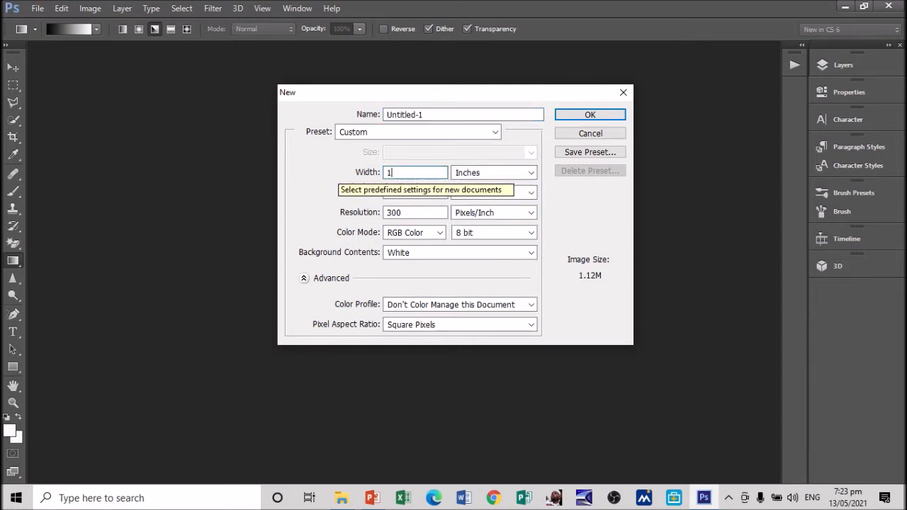
type("6")
double_click(423, 193)
key("BackSpace")
type("9")
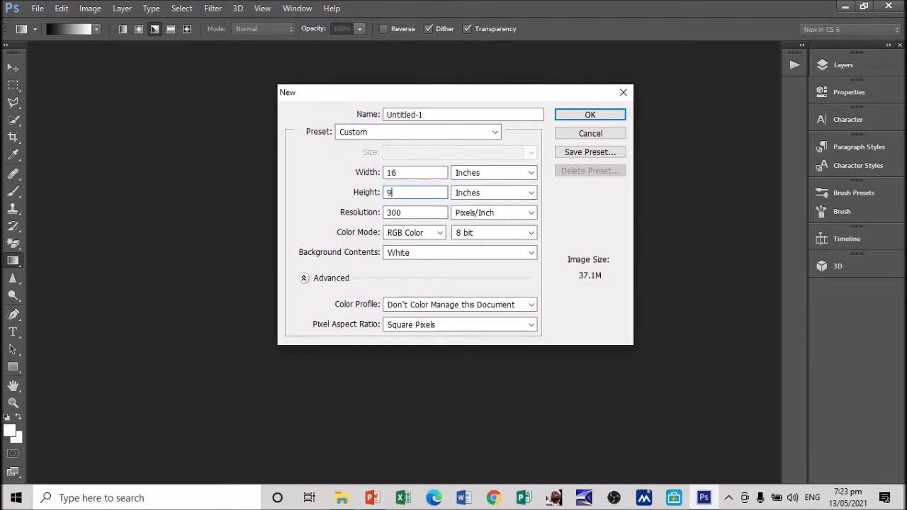
left_click(564, 119)
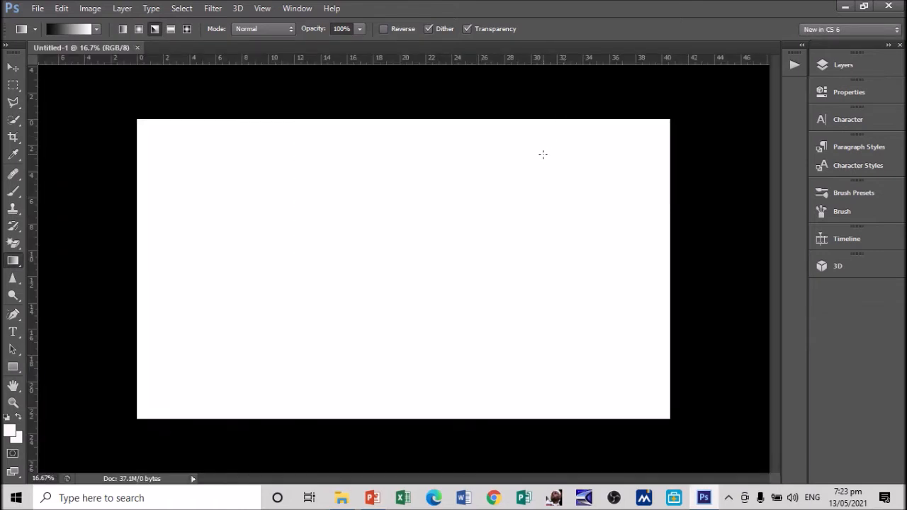
- Crop the blank canvas equally on both sides to a width of about 30 cm
key("c")
left_click_drag(145, 266, 213, 265)
key("Return")
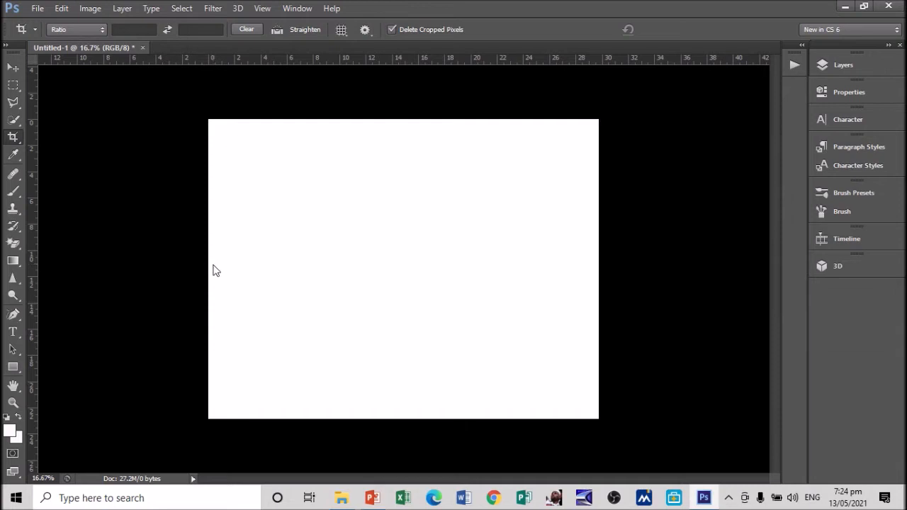
- Open the 600 x 600 PRC portrait JPG from the Pictures library and accept its full-size crop
key("ctrl+o")
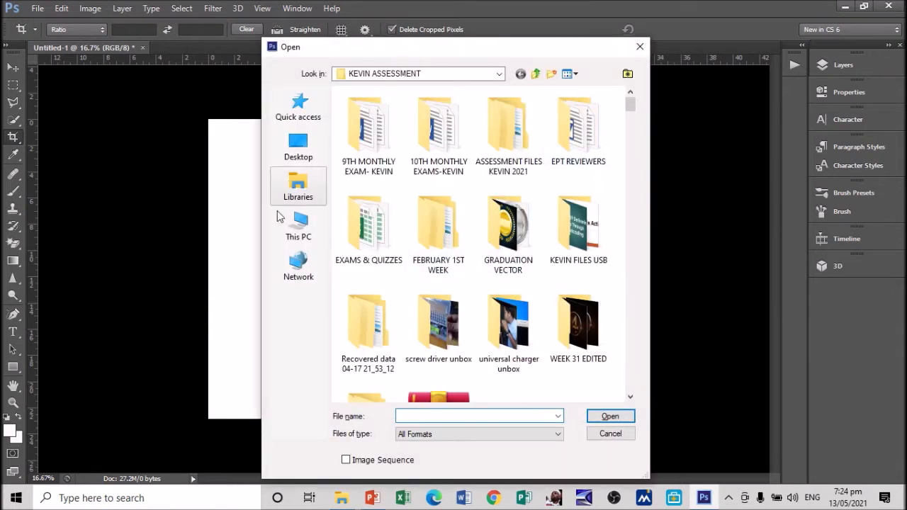
left_click(300, 196)
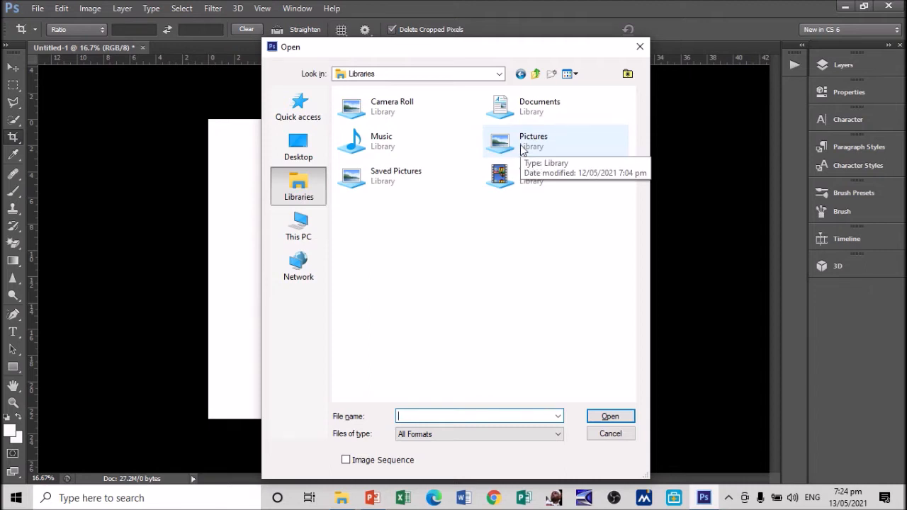
double_click(522, 148)
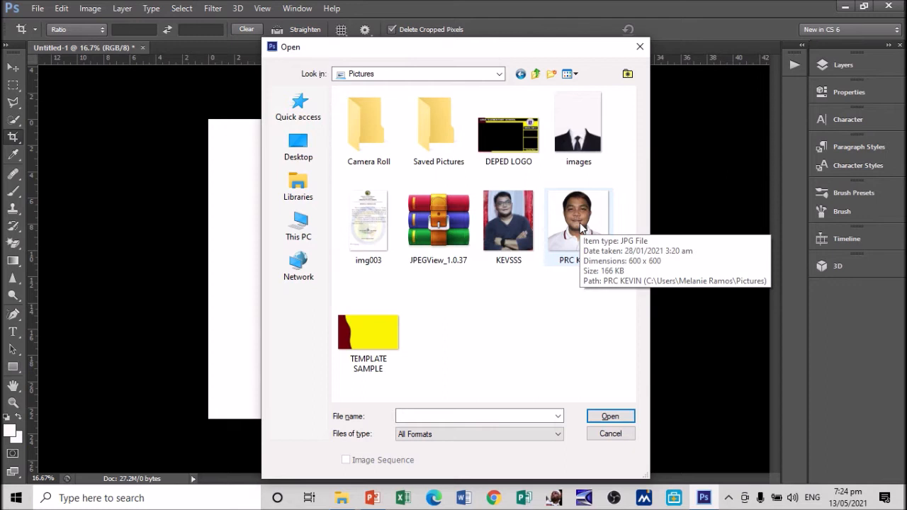
left_click(580, 222)
left_click(609, 417)
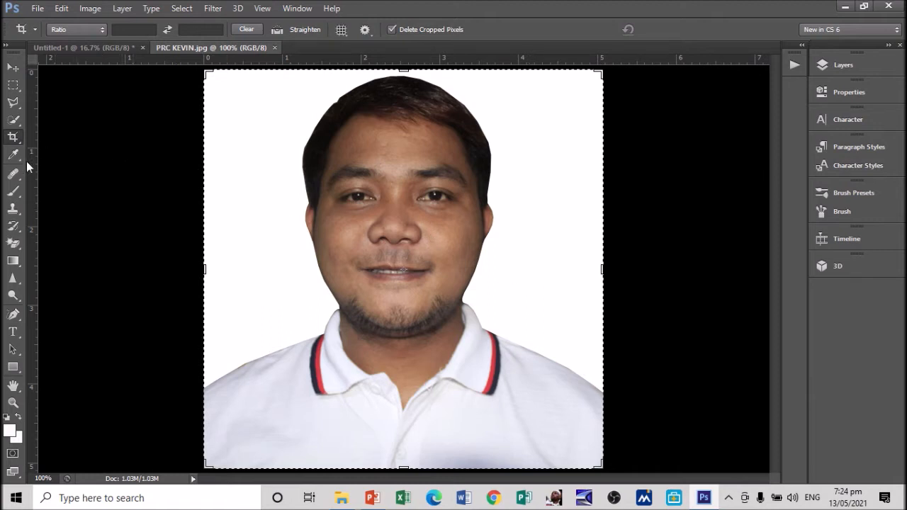
double_click(217, 195)
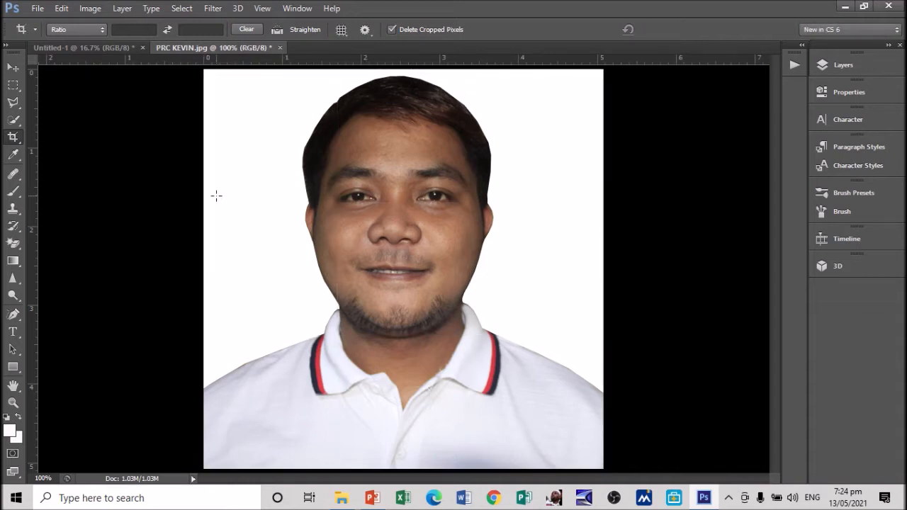
- Try to erase the white background around the portrait with the Magic Eraser Tool at tolerance 2
left_click(14, 244)
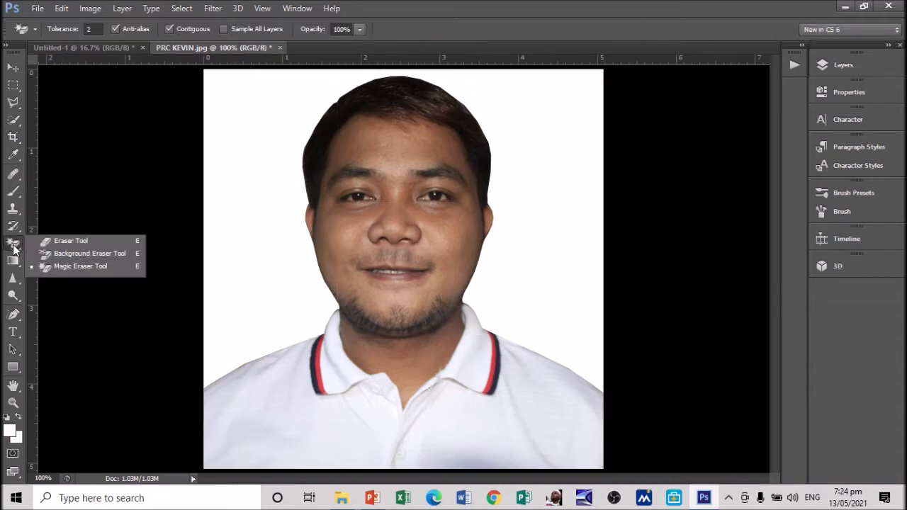
left_click(68, 265)
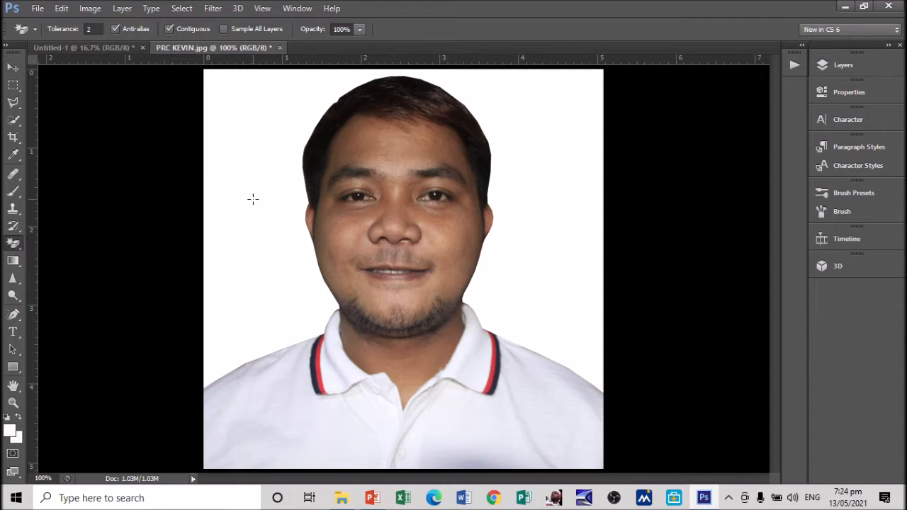
left_click(253, 199)
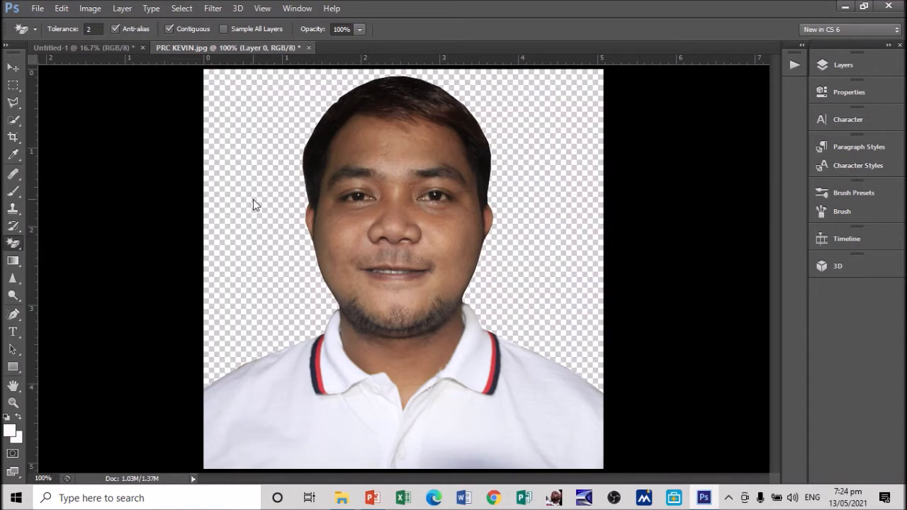
key("ctrl+z")
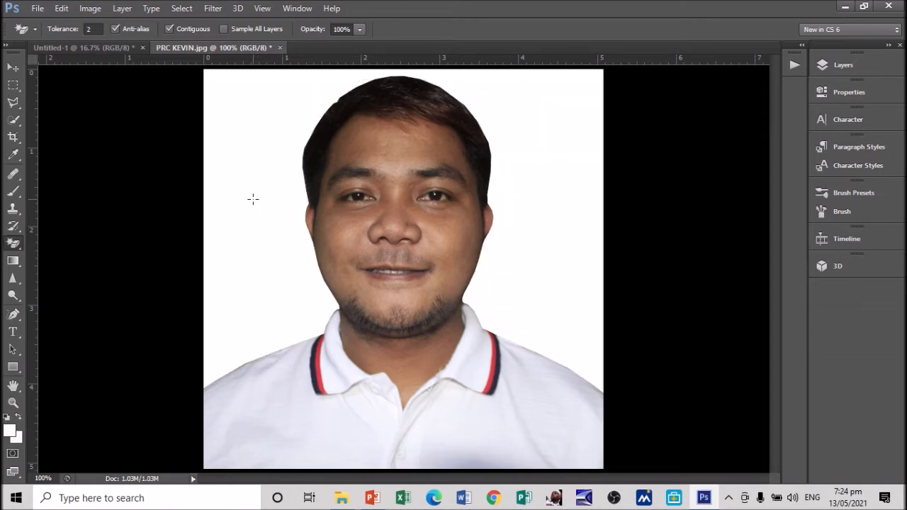
- Outline the white background above the shoulder on the image's left side with the Polygonal Lasso Tool
right_click(20, 110)
left_click(58, 119)
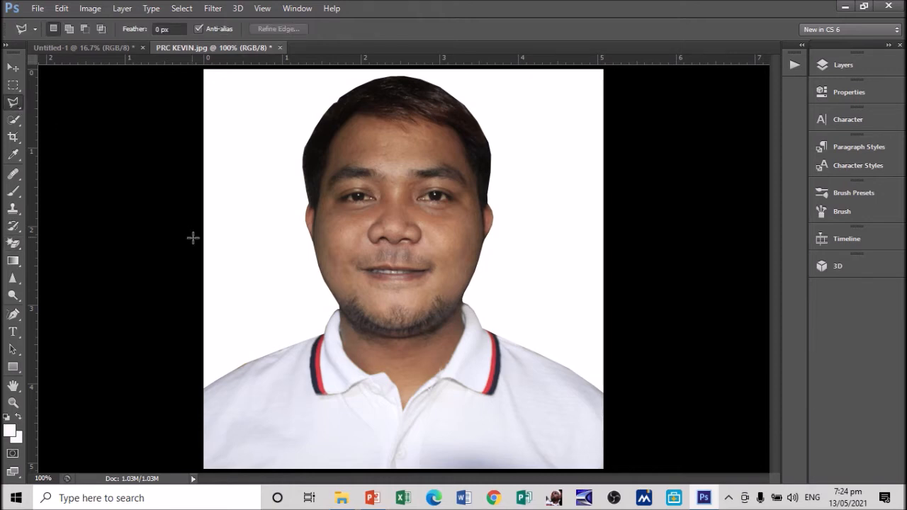
left_click(202, 390)
left_click(253, 361)
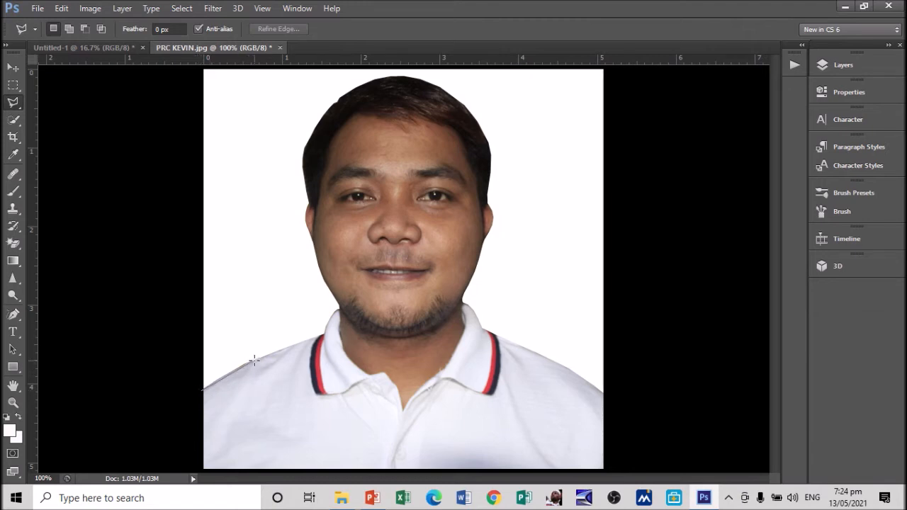
left_click(316, 336)
left_click(233, 241)
left_click(125, 258)
left_click(164, 391)
left_click(201, 388)
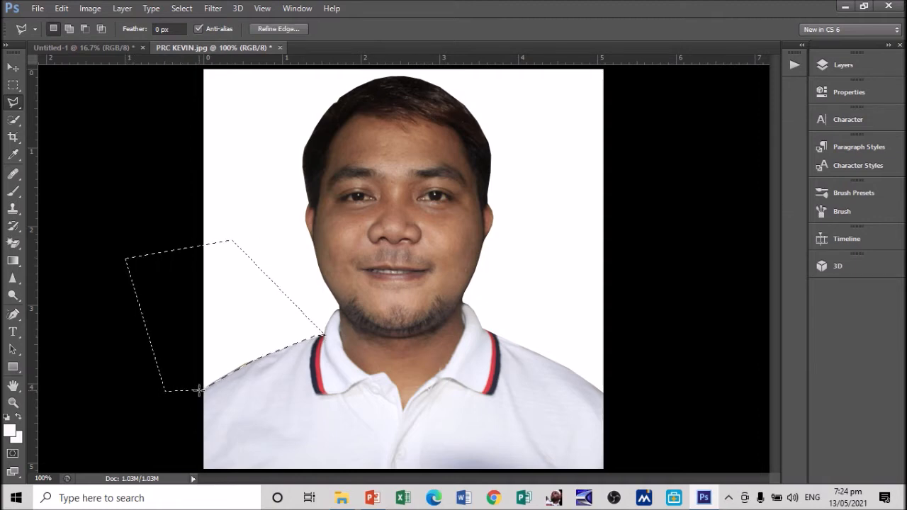
key("shift+BackSpace")
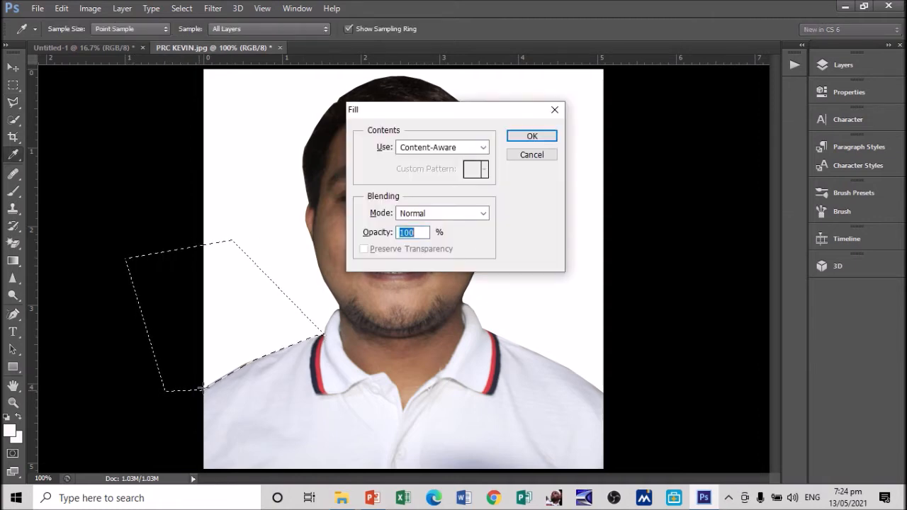
left_click(533, 156)
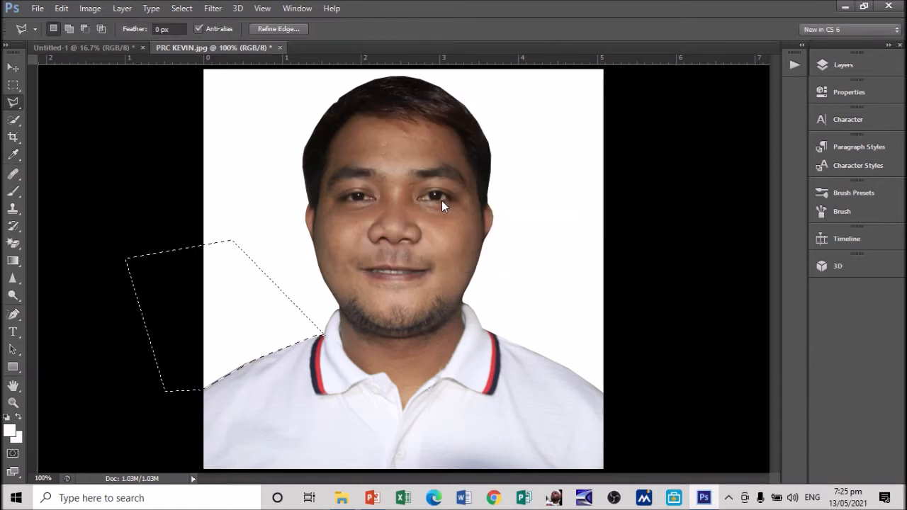
- Convert the locked Background into Layer 0, delete the selected white area above the shoulder, and deselect
left_click(880, 63)
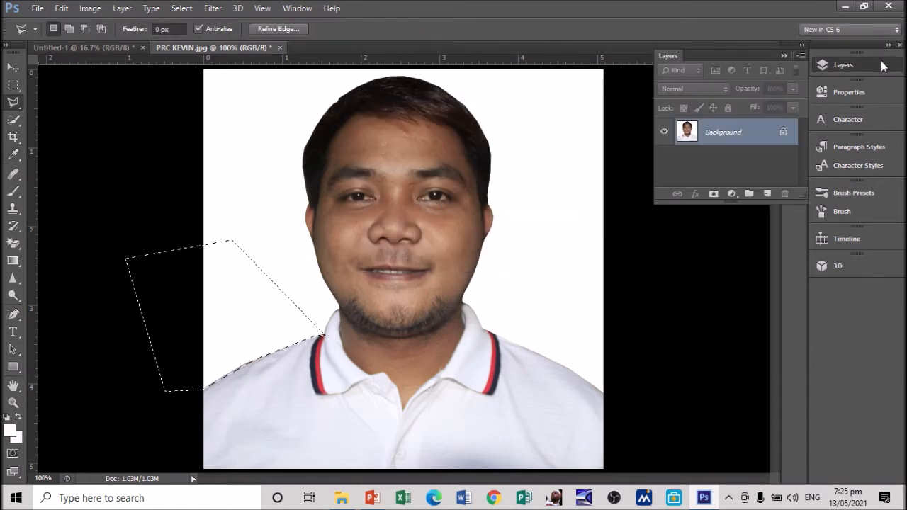
double_click(725, 135)
key("Return")
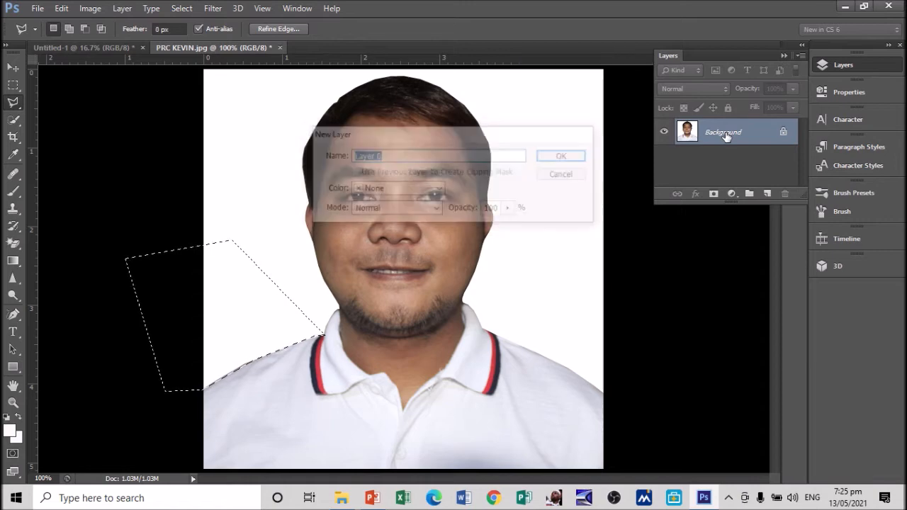
key("Delete")
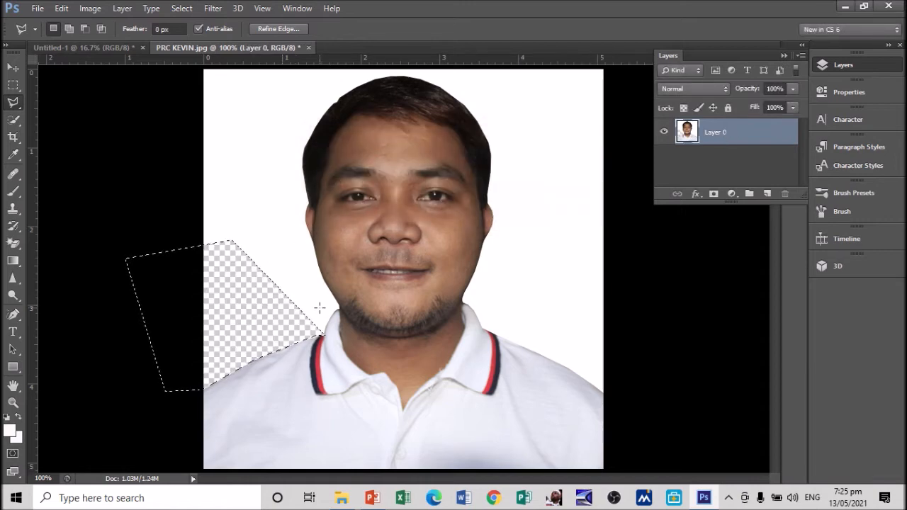
key("ctrl+d")
- Lasso the white background beside the left-side collar and jaw, delete it, and deselect
left_click(334, 299)
left_click(271, 211)
left_click(161, 172)
left_click(202, 270)
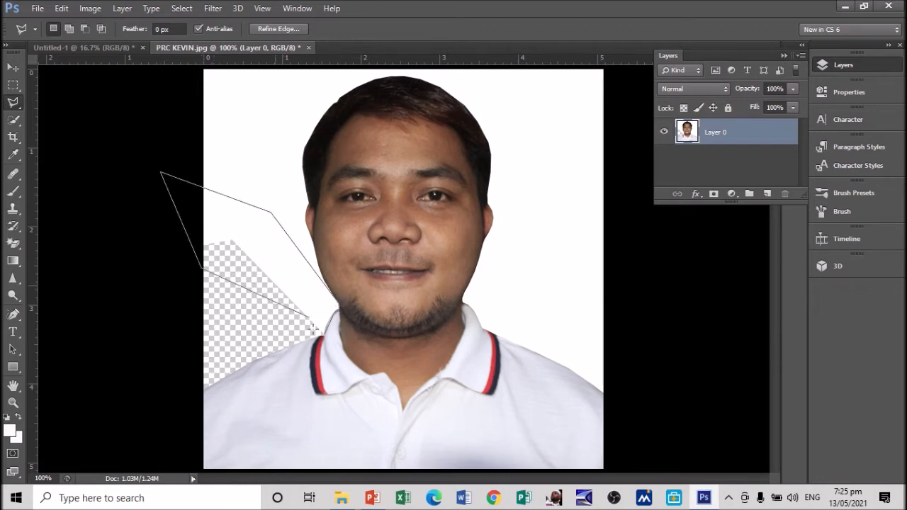
left_click(306, 332)
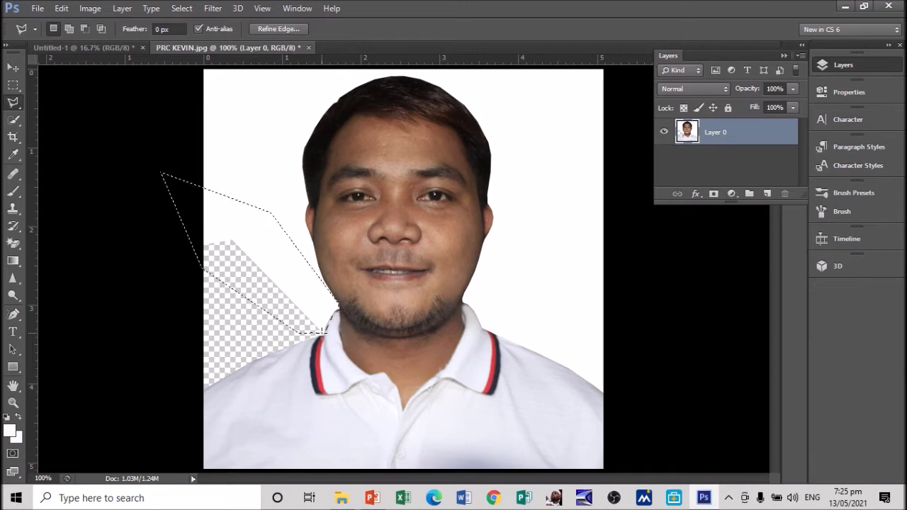
double_click(323, 332)
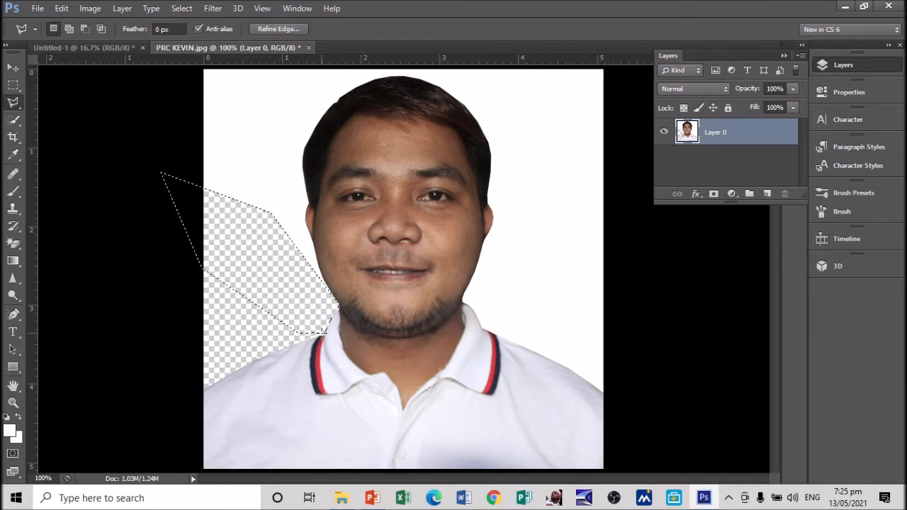
key("ctrl+d")
- Lasso the white background along the right-side shoulder, collar and jaw, and delete it
left_click(605, 393)
left_click(485, 330)
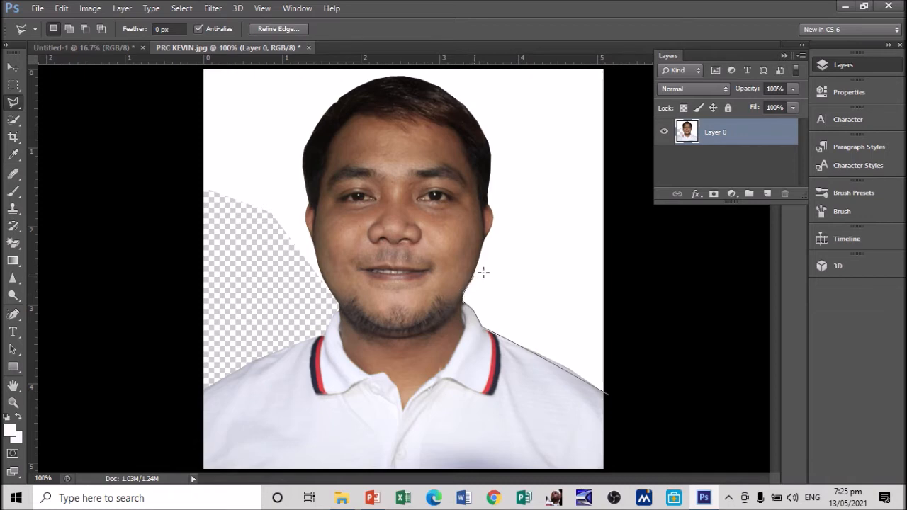
left_click(634, 247)
left_click(607, 390)
key("Delete")
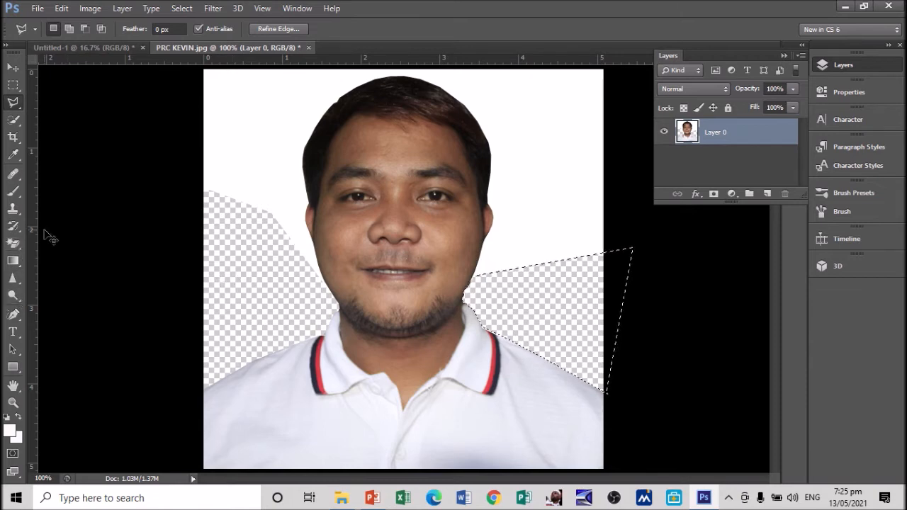
- Undo the lasso deletions on both sides of the portrait, back to the first shoulder selection on Layer 0
key("alt+BackSpace")
key("ctrl+alt+z")
key("ctrl+alt+z")
key("ctrl+alt+z")
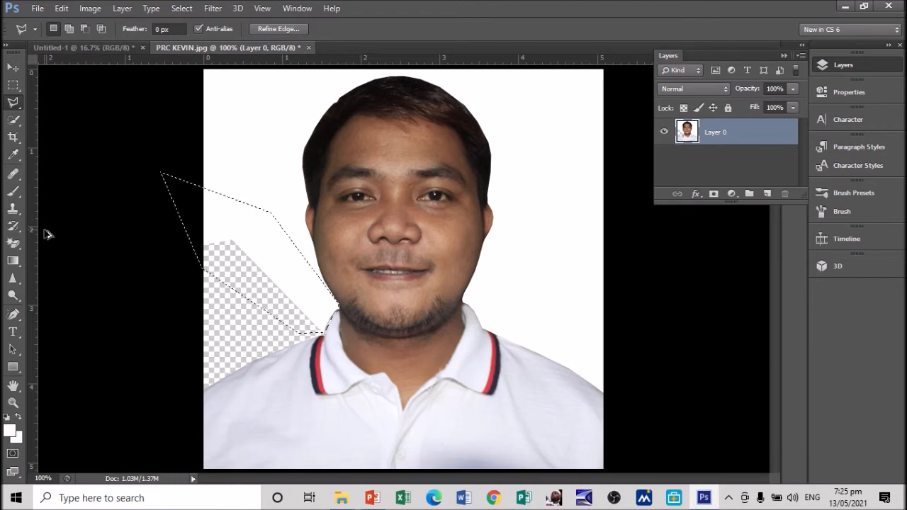
key("alt+BackSpace")
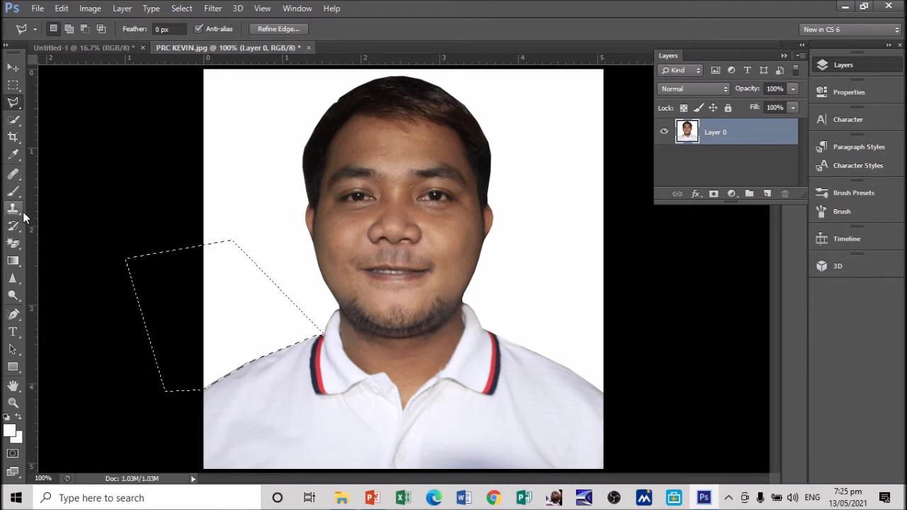
- Clear the lasso selection beside the portrait's shoulder on Layer 0
left_click(16, 243)
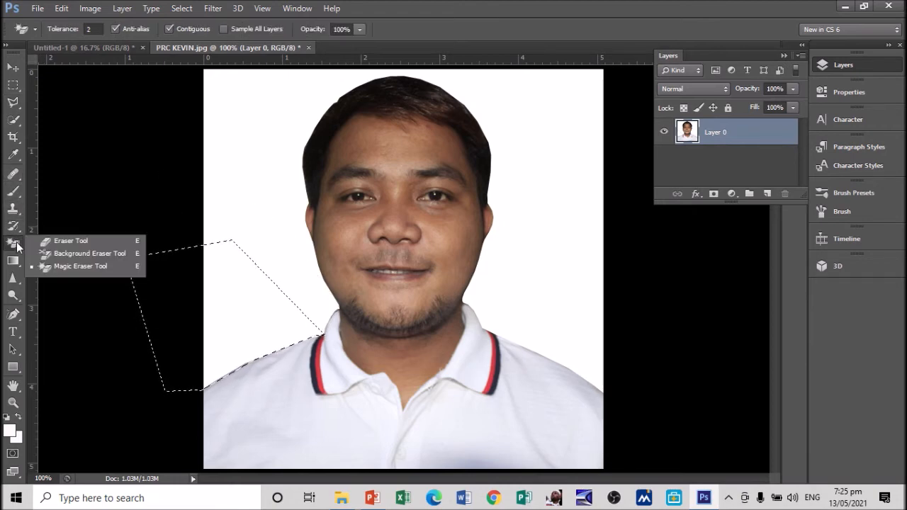
left_click(72, 266)
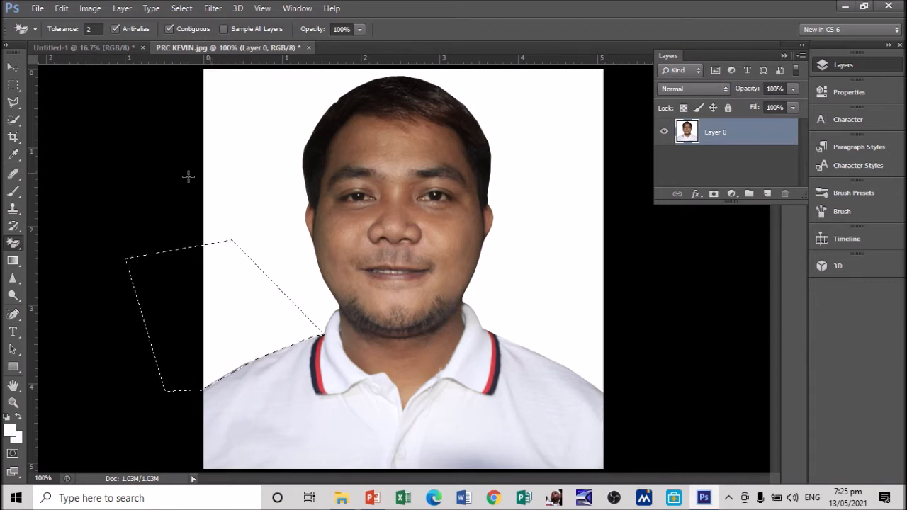
left_click(12, 119)
key("ctrl+d")
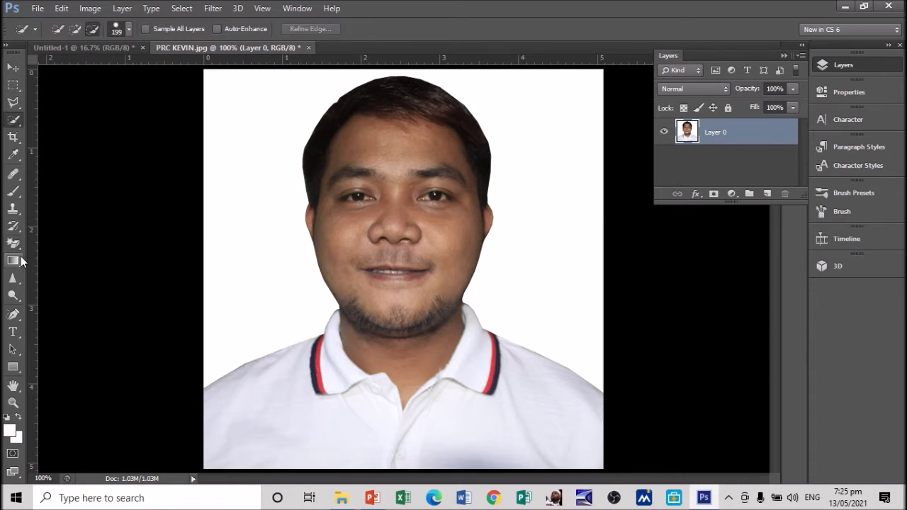
- Try the Magic Eraser with tolerance 2 on the white background of the portrait, and undo the erasure
left_click(14, 244)
right_click(15, 244)
left_click(67, 265)
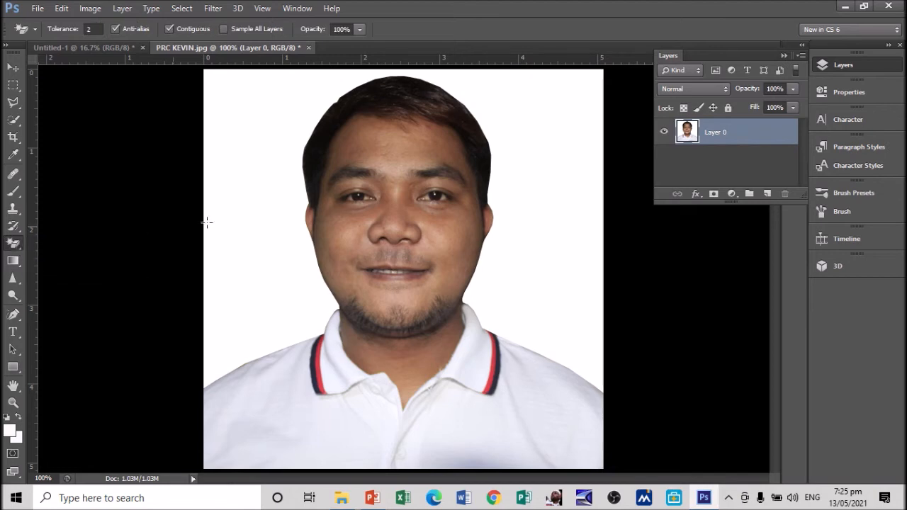
left_click(260, 230)
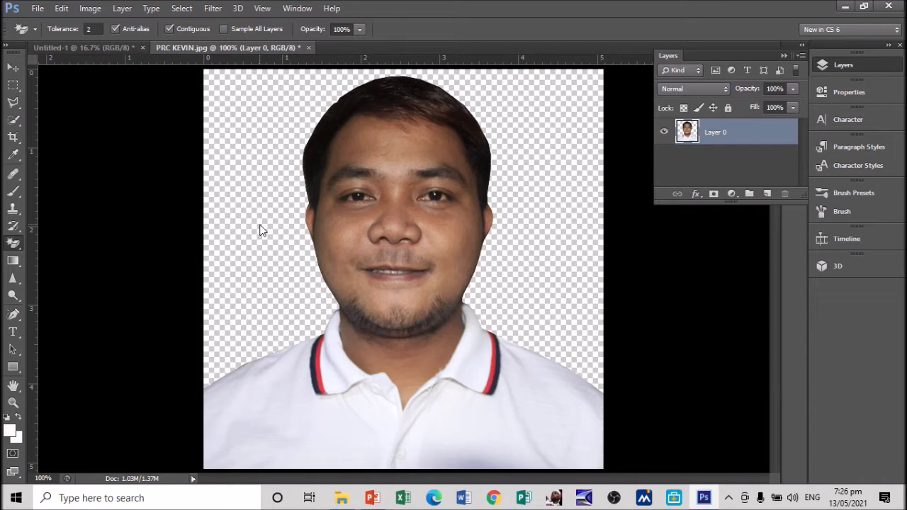
key("ctrl+z")
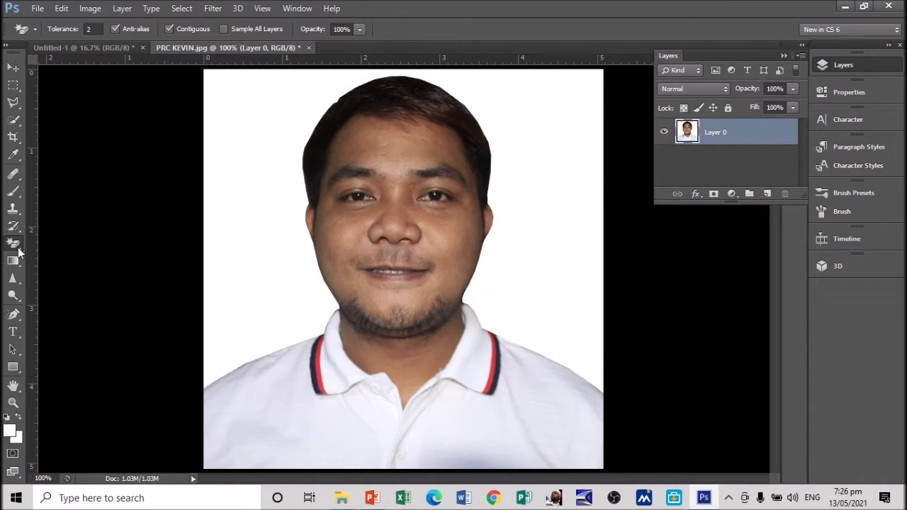
- Erase the white background around the portrait using the Magic Eraser Tool with tolerance 2 and Contiguous enabled
right_click(18, 248)
left_click(79, 265)
left_click(260, 184)
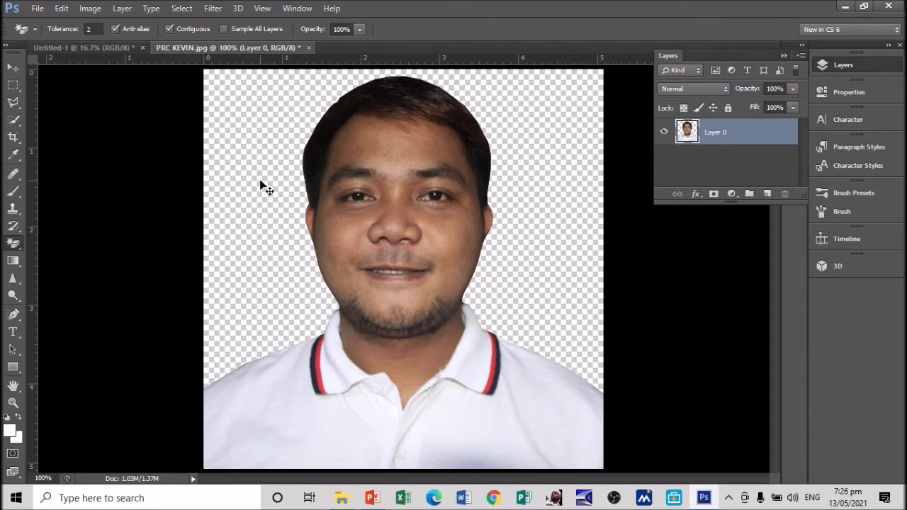
- Open the TEMPLATE SAMPLE image from the Pictures folder
key("ctrl+o")
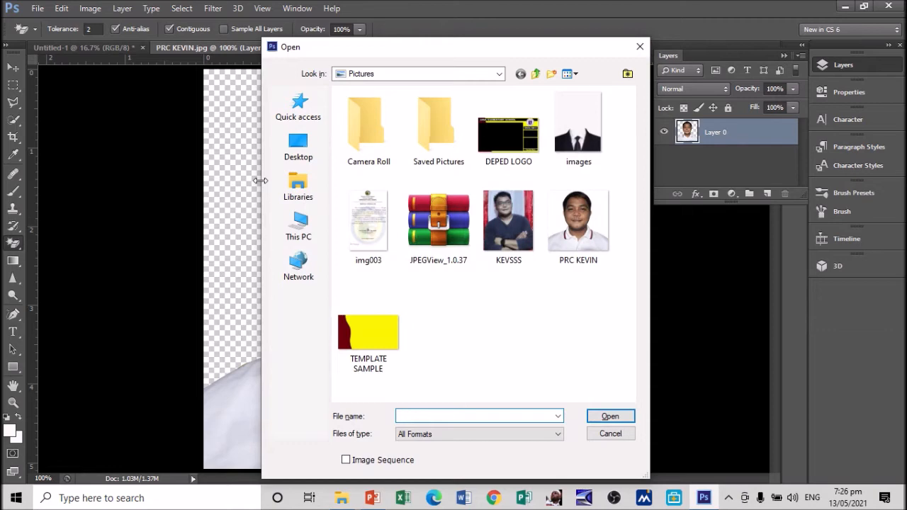
left_click(353, 337)
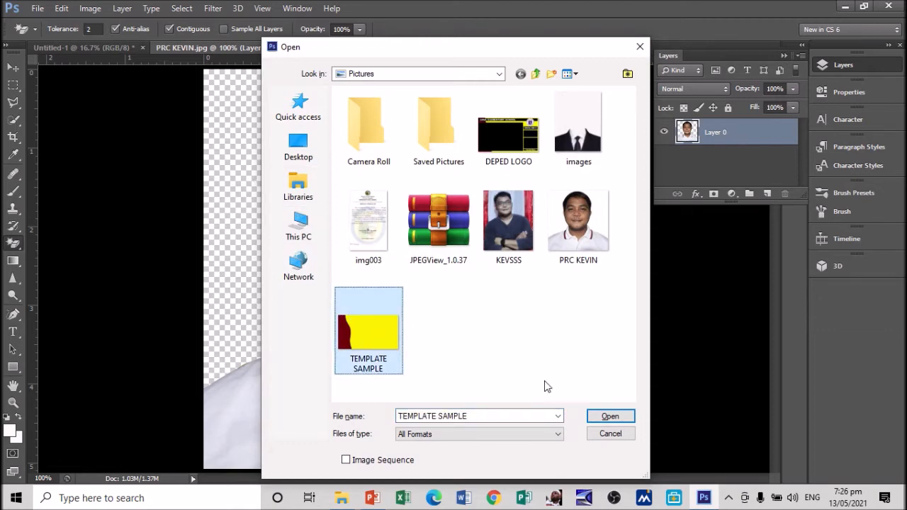
left_click(598, 416)
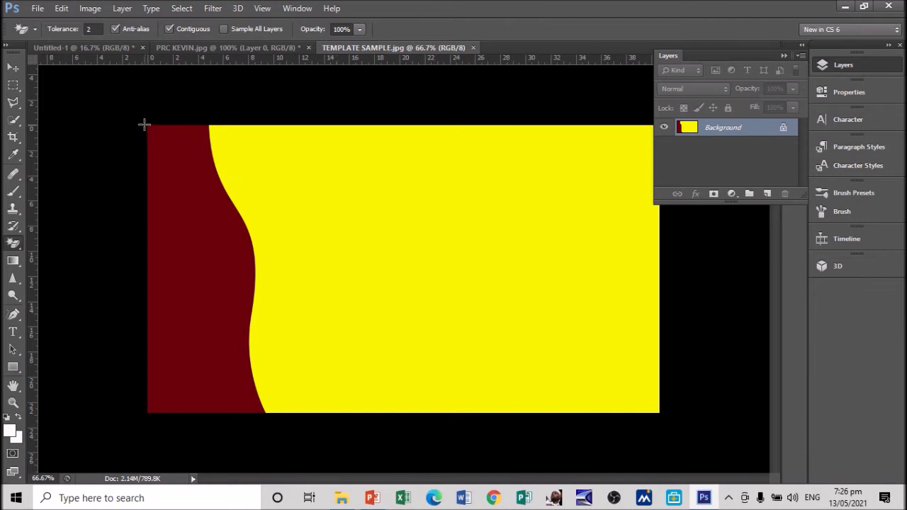
- Copy a full-height rectangular selection covering the maroon side and most of the yellow area, and paste it into Untitled-1
left_click(13, 85)
left_click_drag(443, 281, 531, 425)
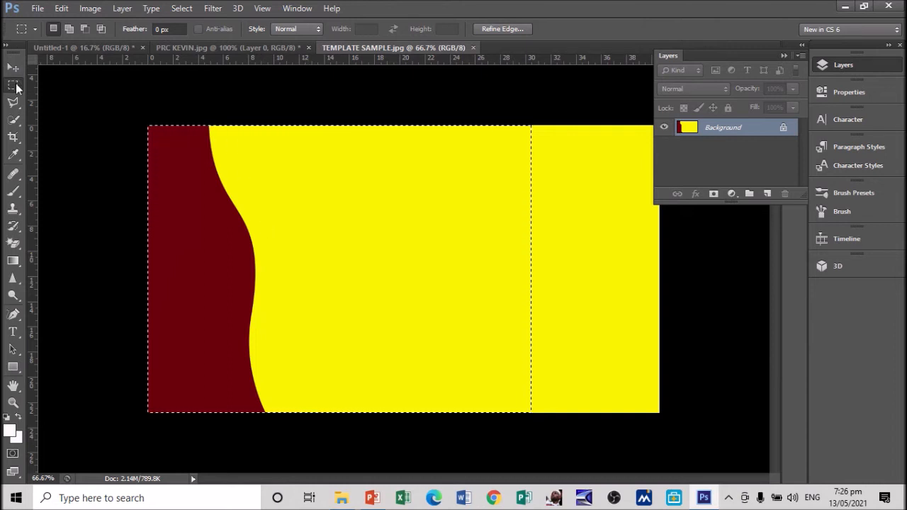
left_click_drag(145, 124, 519, 427)
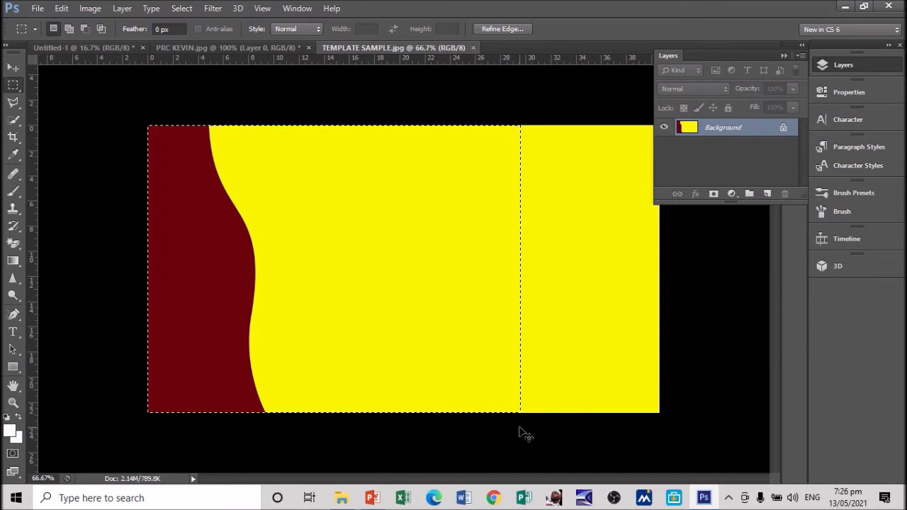
left_click(85, 48)
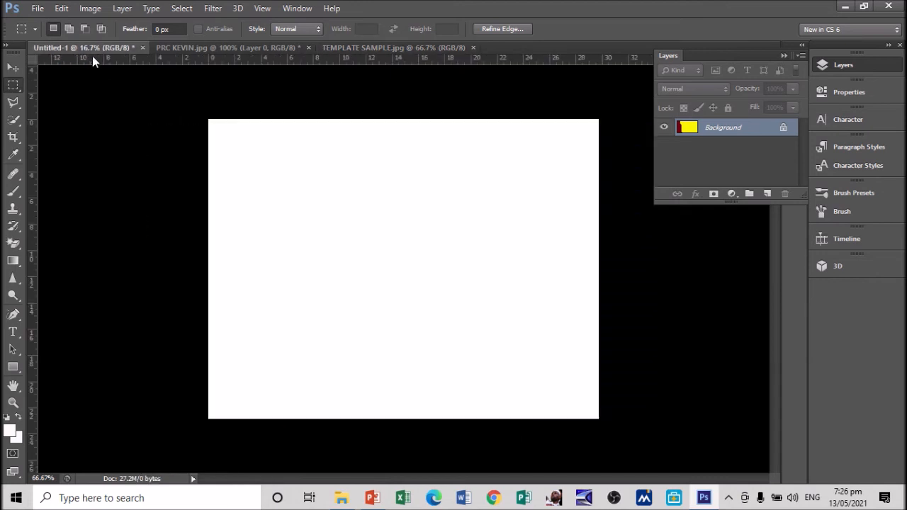
key("ctrl+v")
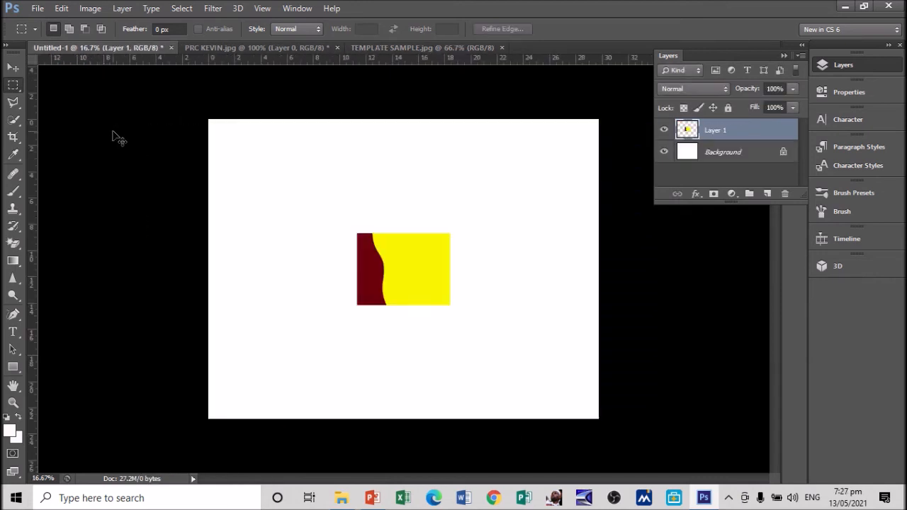
- Scale the pasted template layer to about 419% width and 417% height so it covers the whole canvas
key("ctrl+t")
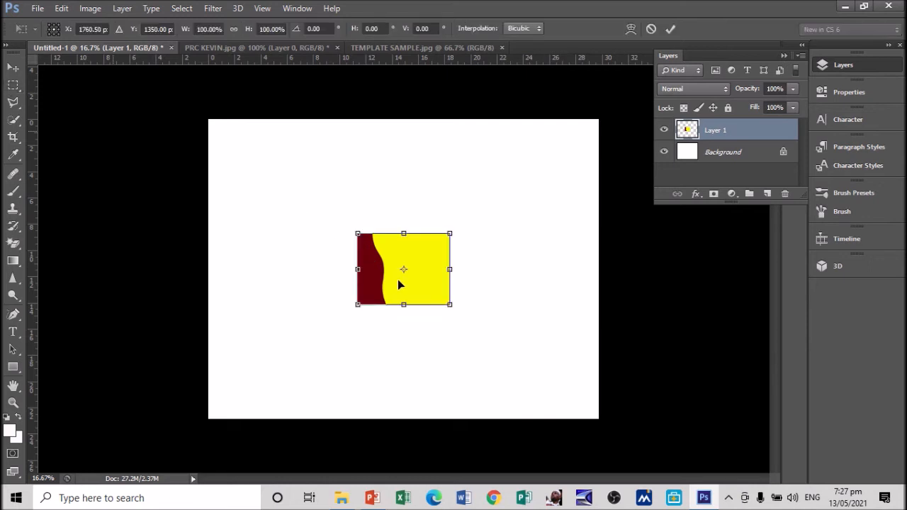
left_click_drag(390, 279, 250, 169)
left_click_drag(301, 191, 600, 418)
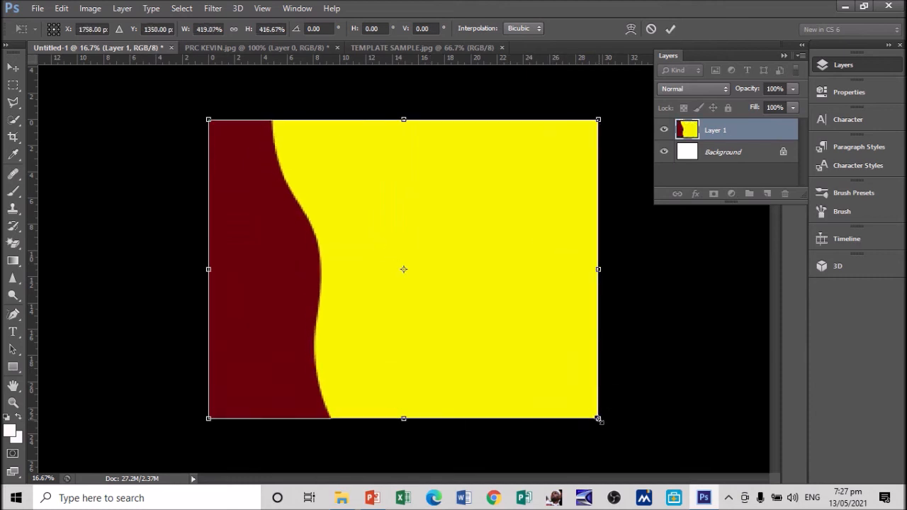
key("Return")
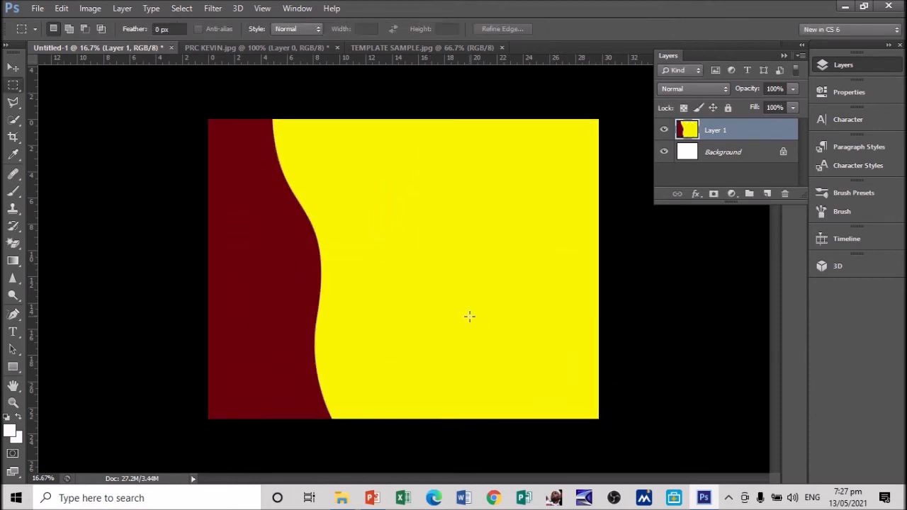
- Copy a rectangular selection around the cut-out portrait and paste it above the template in Untitled-1
left_click(224, 51)
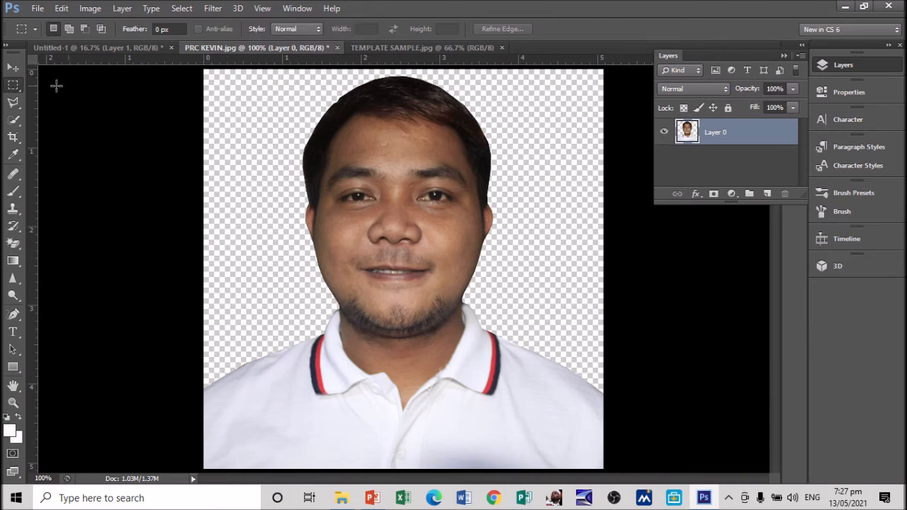
left_click_drag(203, 75, 623, 469)
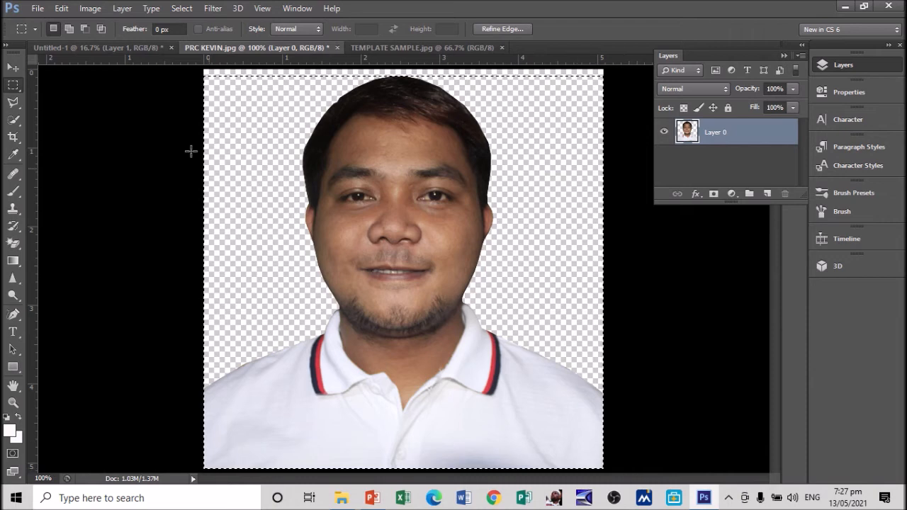
left_click(90, 49)
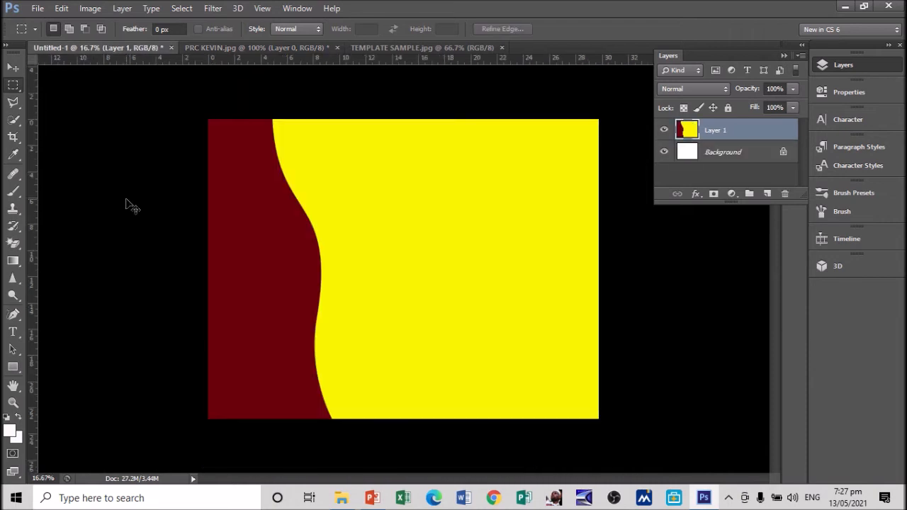
key("ctrl+v")
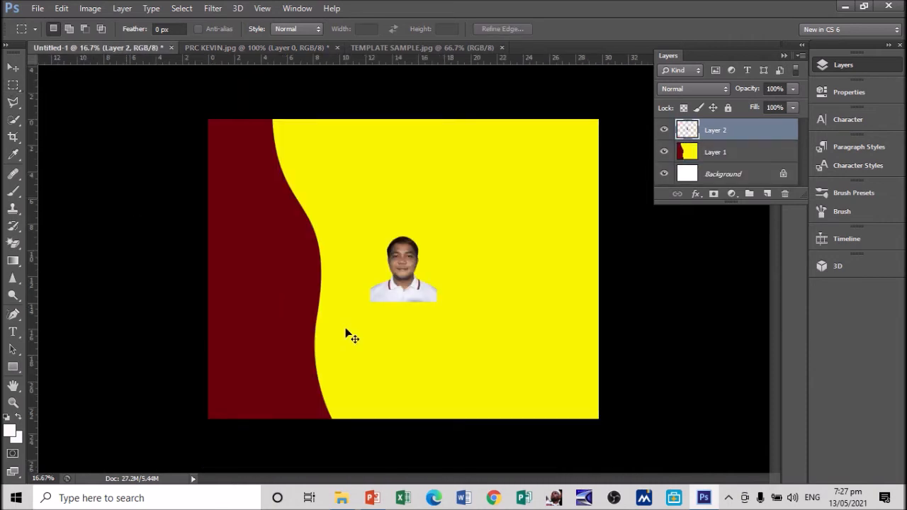
- Enlarge the pasted portrait to the full canvas height, leaving narrow margins at both sides of the shoulders
key("ctrl+t")
left_click_drag(369, 302, 208, 425)
left_click_drag(437, 333, 604, 331)
left_click_drag(406, 238, 406, 122)
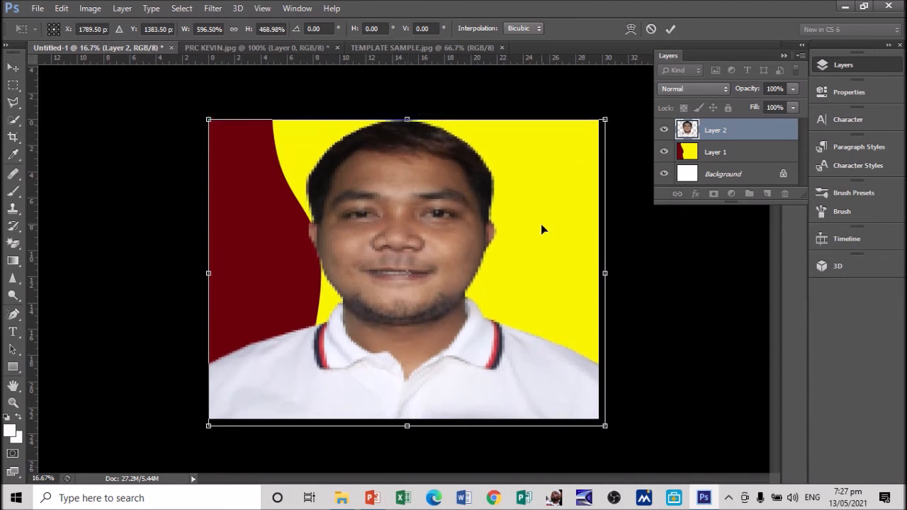
left_click_drag(605, 274, 598, 275)
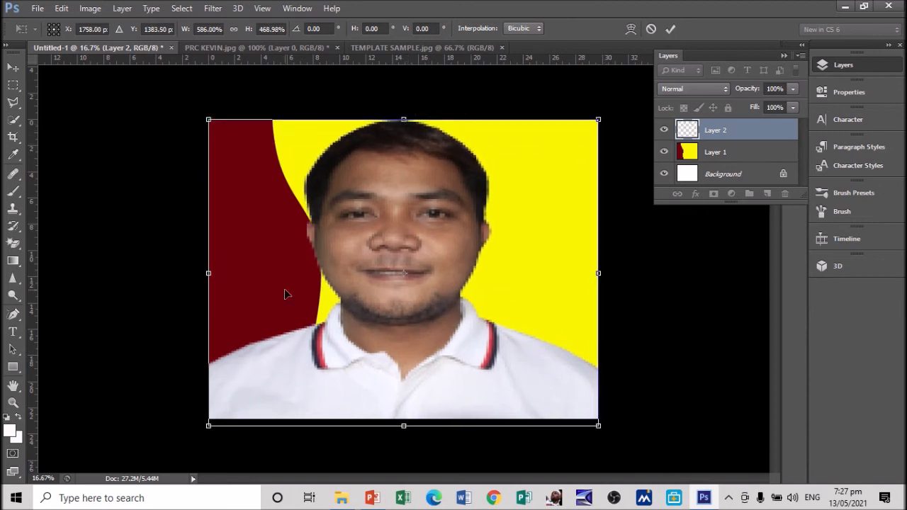
left_click_drag(208, 273, 231, 273)
left_click_drag(600, 274, 568, 273)
key("Return")
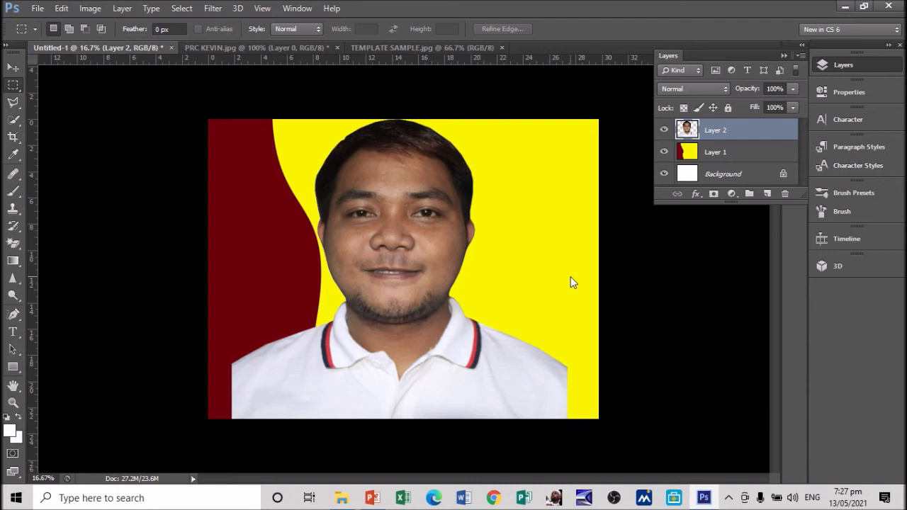
- Delete the template layer, Layer 1, from beneath the portrait
left_click(718, 173)
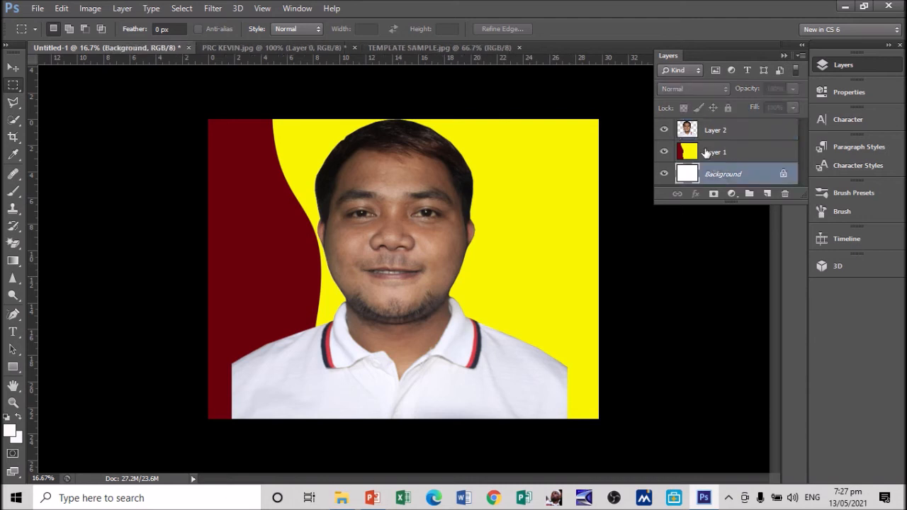
left_click(705, 153)
key("Delete")
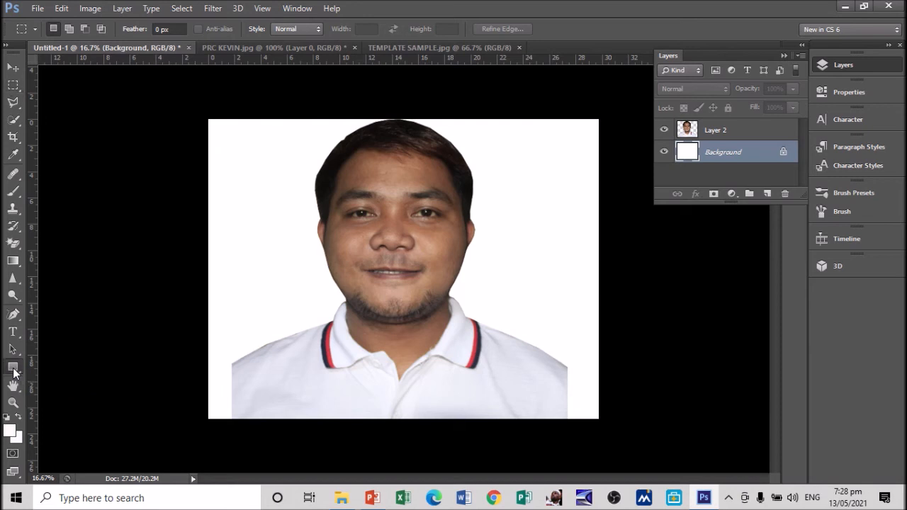
- Draw a yellow custom shape with inward-curved edges behind the portrait, about 3864 by 3054 px, extending past the canvas
left_click(13, 374)
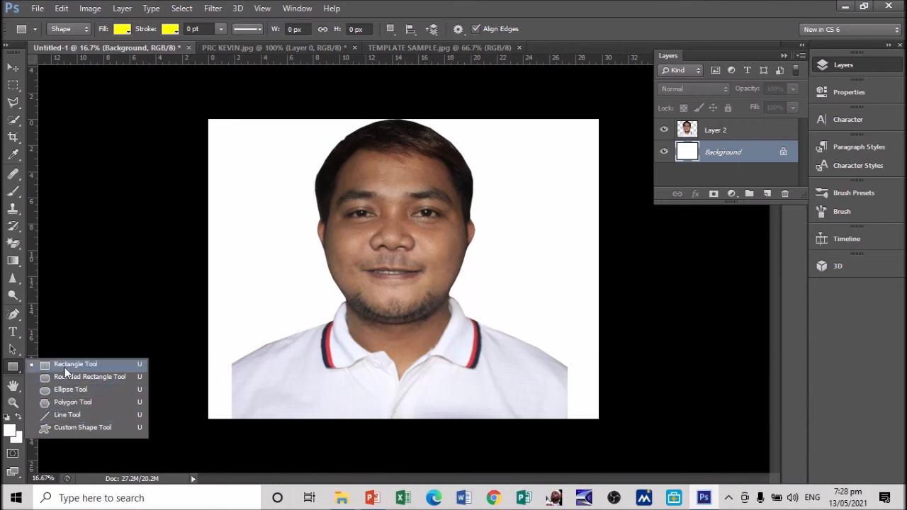
left_click(63, 430)
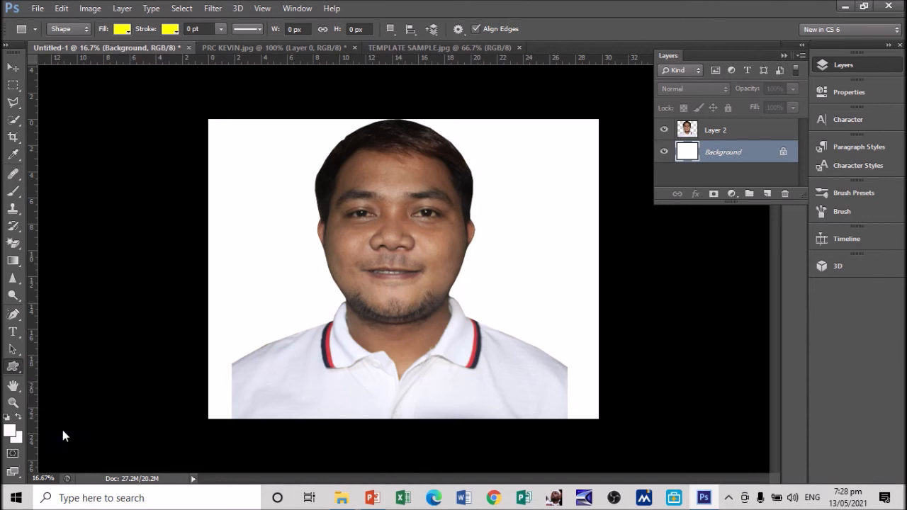
left_click(520, 28)
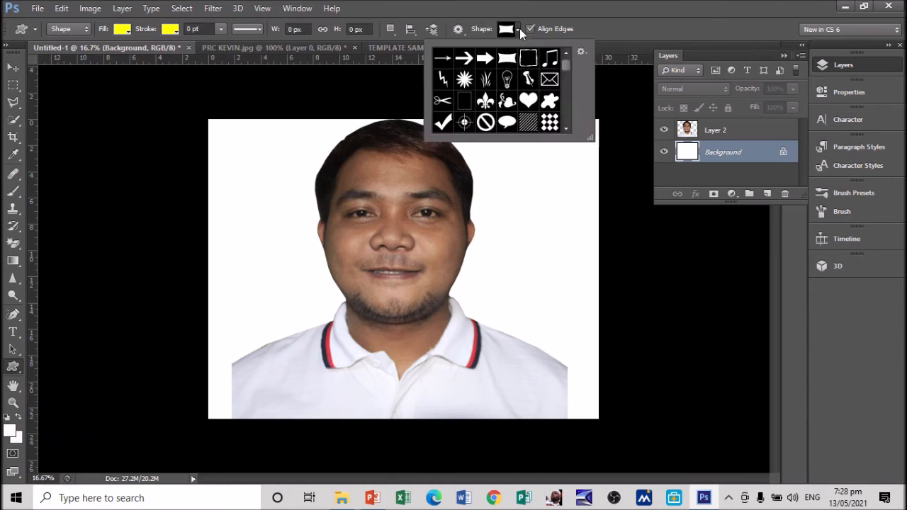
scroll(565, 63, "down", 2)
scroll(566, 65, "up", 2)
left_click_drag(196, 105, 625, 444)
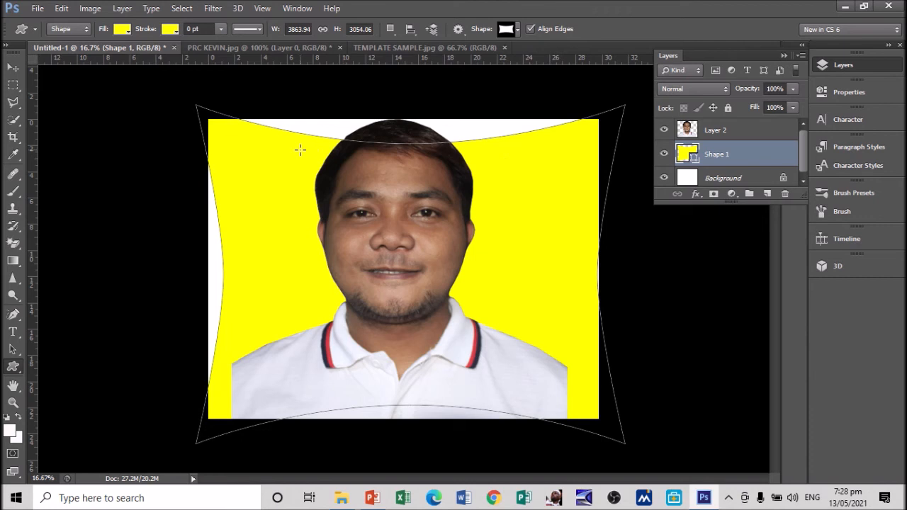
- Shift the yellow shape slightly left and up to X 1746 px and Y 1311 px
key("ctrl+t")
key("shift+Left")
key("shift+Left")
key("shift+Left")
key("shift+Left")
key("shift+Left")
key("shift+Left")
key("shift+Left")
key("shift+Left")
key("shift+Up")
key("shift+Up")
key("shift+Up")
key("shift+Up")
key("shift+Up")
key("shift+Up")
key("shift+Up")
key("Up")
key("Up")
key("Up")
key("Right")
key("Right")
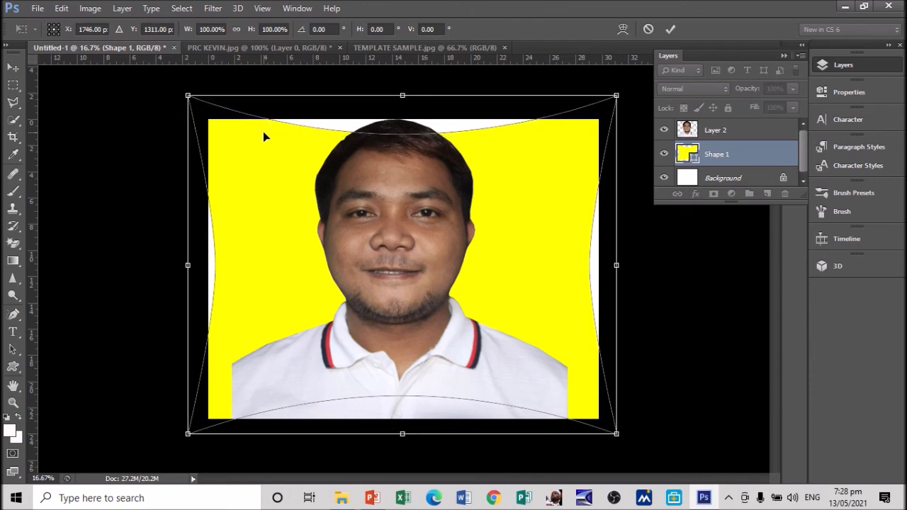
key("Return")
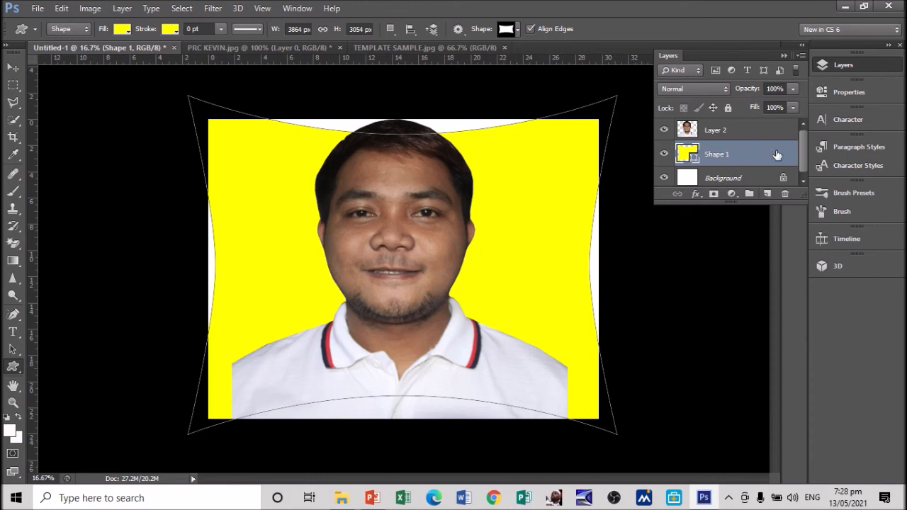
- Try a blue fill on the background shape and settle on light orange
left_click(124, 32)
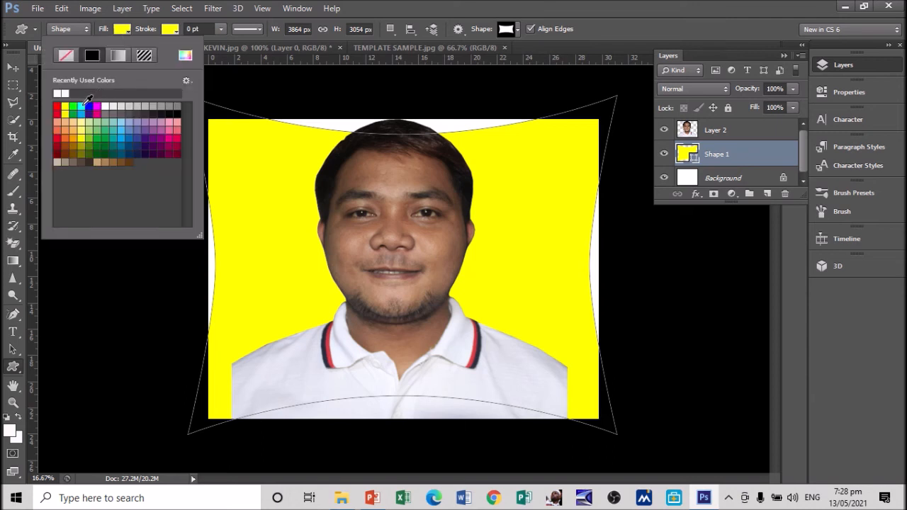
left_click(89, 106)
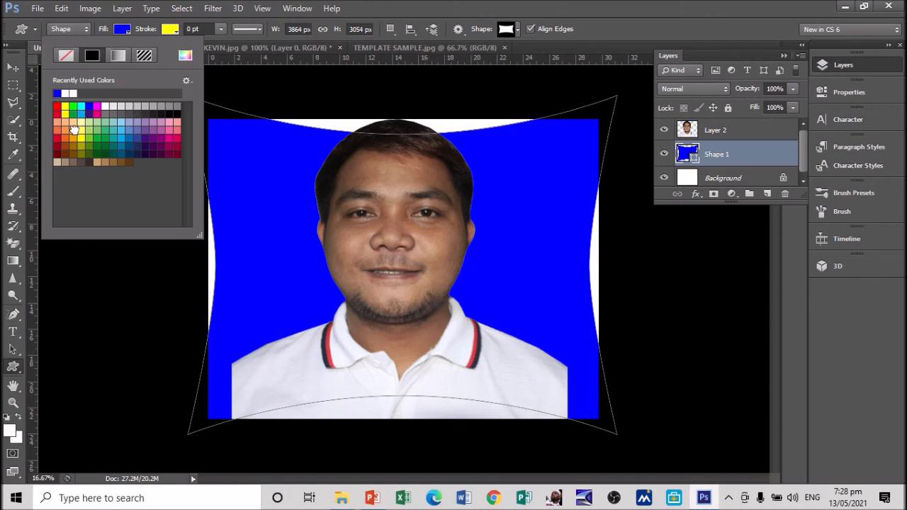
left_click(72, 125)
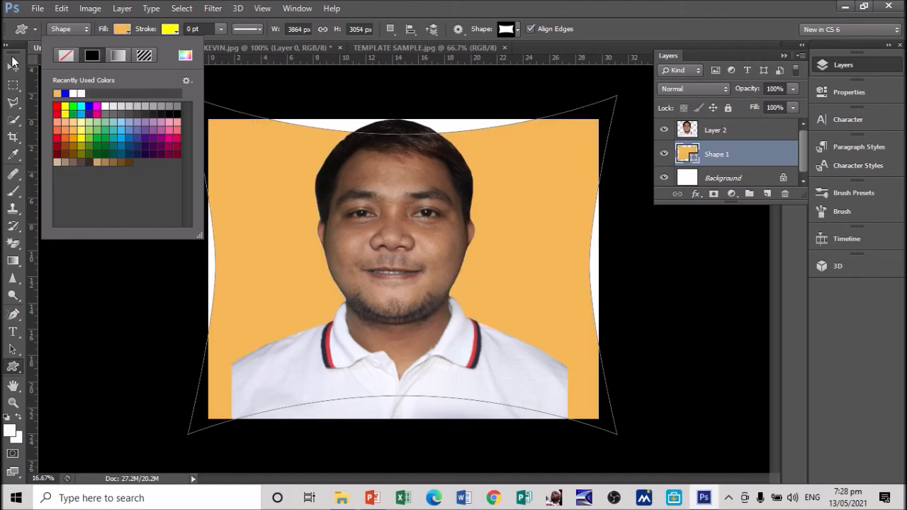
- Delete the orange background shape layer, Shape 1, from beneath the portrait
left_click(8, 69)
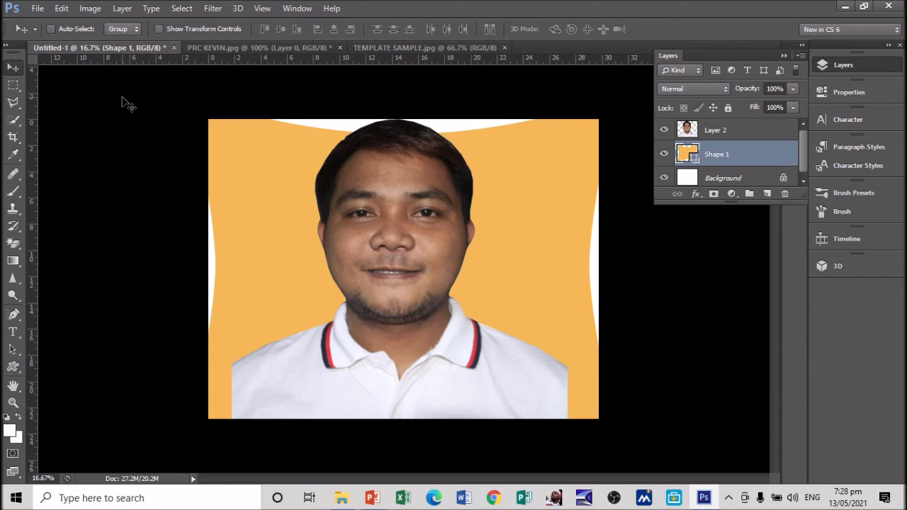
key("Delete")
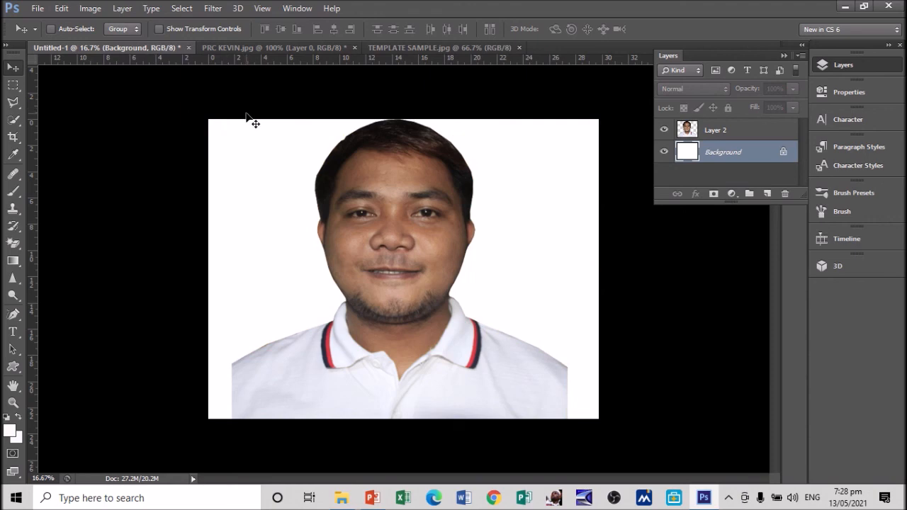
- Clear the selection in TEMPLATE SAMPLE.jpg and paste the cut-out portrait over its maroon and yellow background
left_click(404, 50)
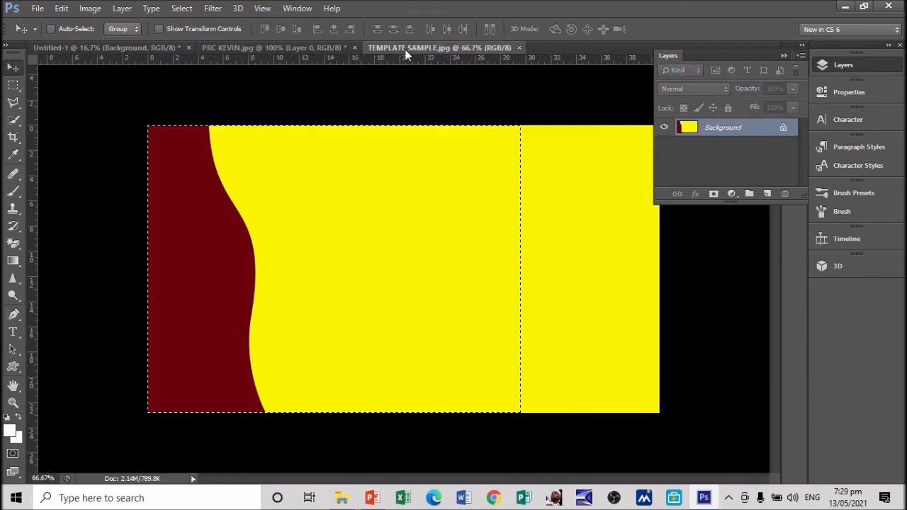
left_click(12, 119)
key("ctrl+d")
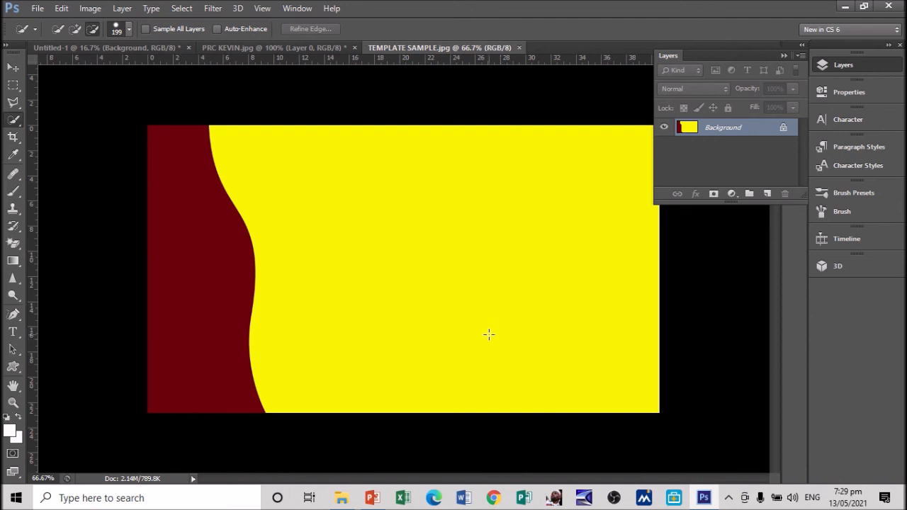
left_click(252, 48)
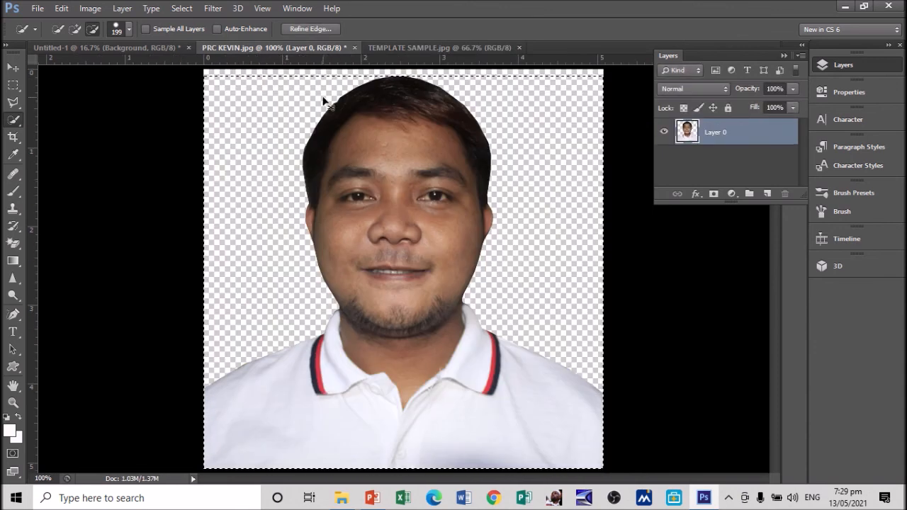
left_click(430, 47)
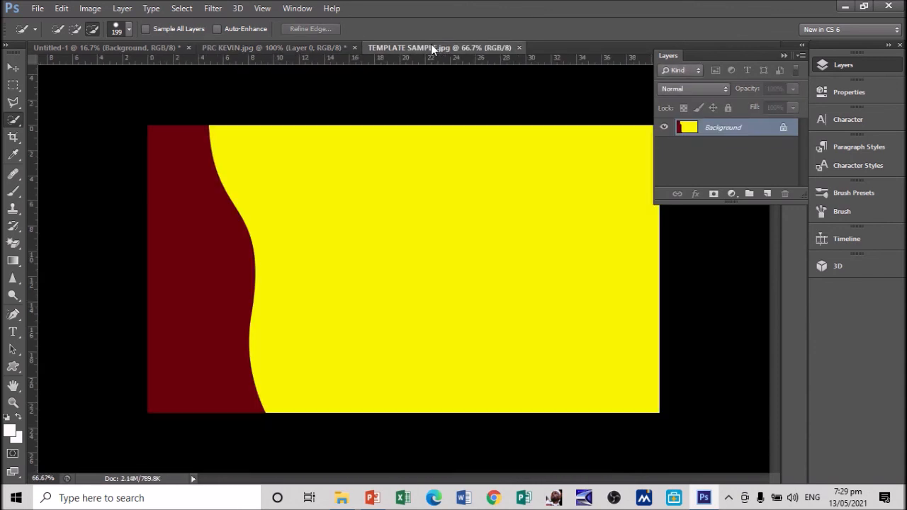
key("ctrl+v")
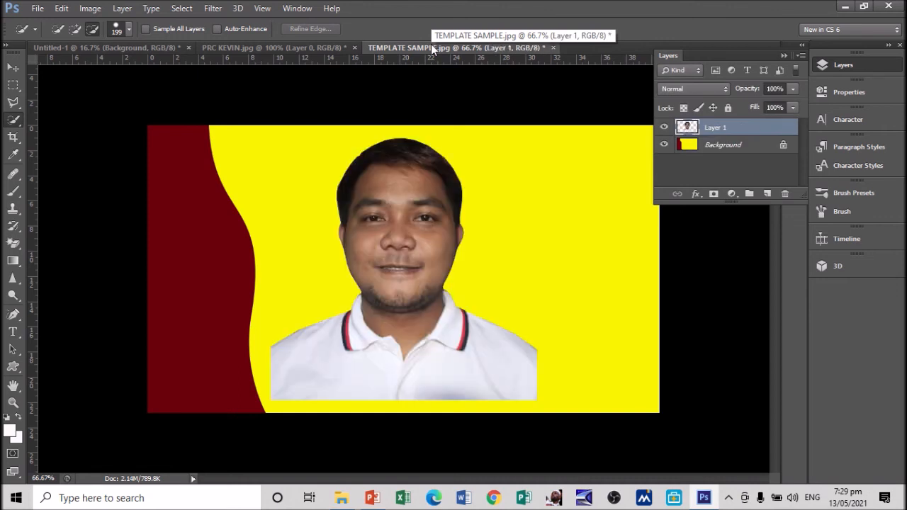
- Enlarge the pasted portrait and position it so the head and shirt span the full height of the template
key("ctrl+t")
left_click_drag(270, 402, 208, 447)
left_click_drag(338, 347, 361, 329)
key("Return")
key("w")
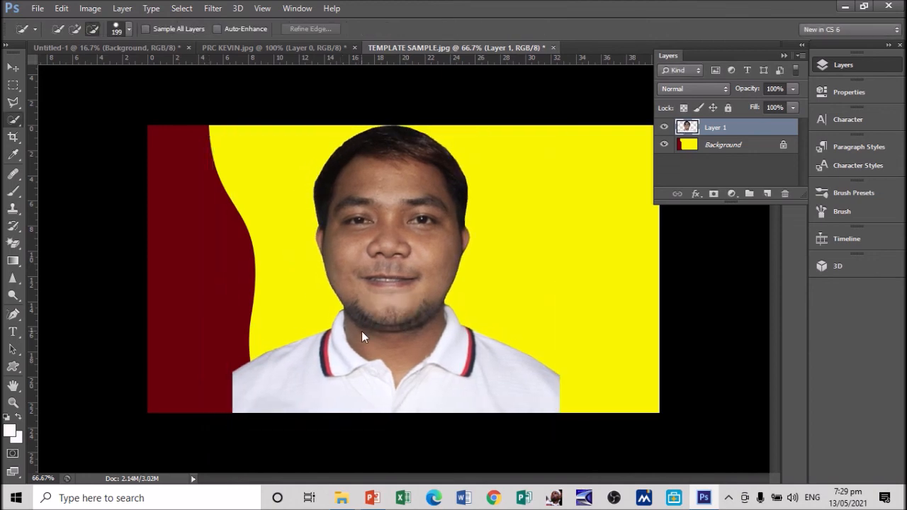